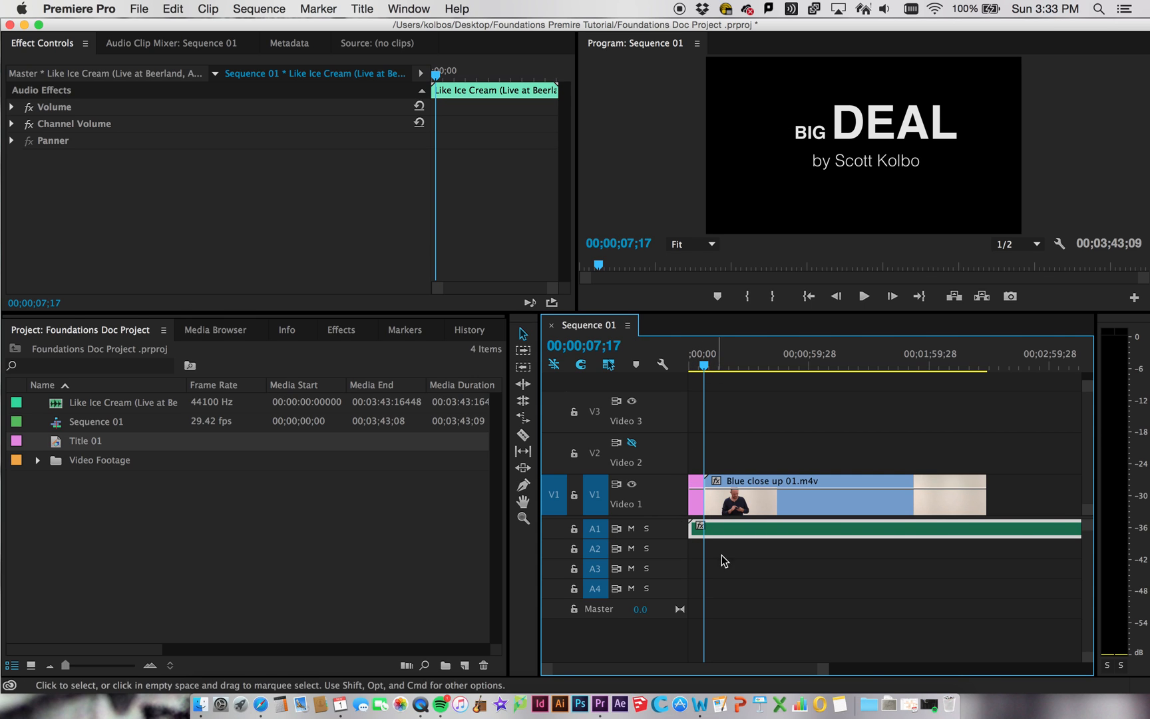
Enlarge the Audio 1 track to show the music waveform and play the sequence from 00;00;04;27 past the title.
drag(1087, 658, 1085, 632)
drag(823, 670, 772, 671)
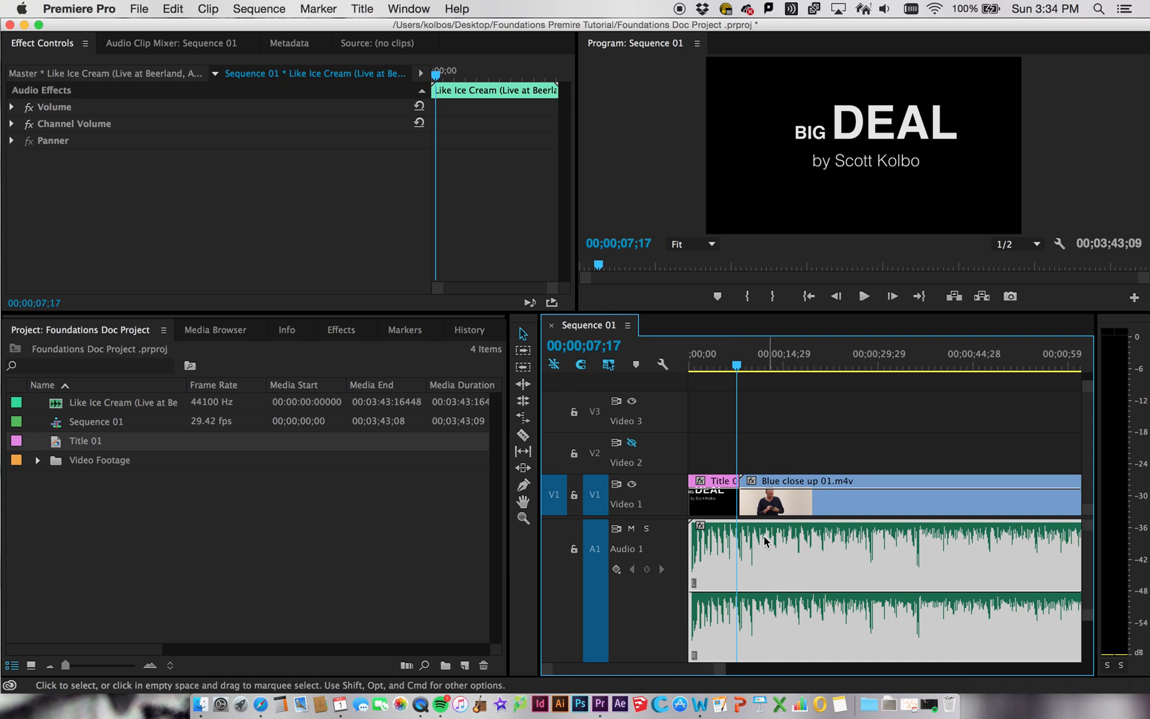
drag(726, 362, 722, 363)
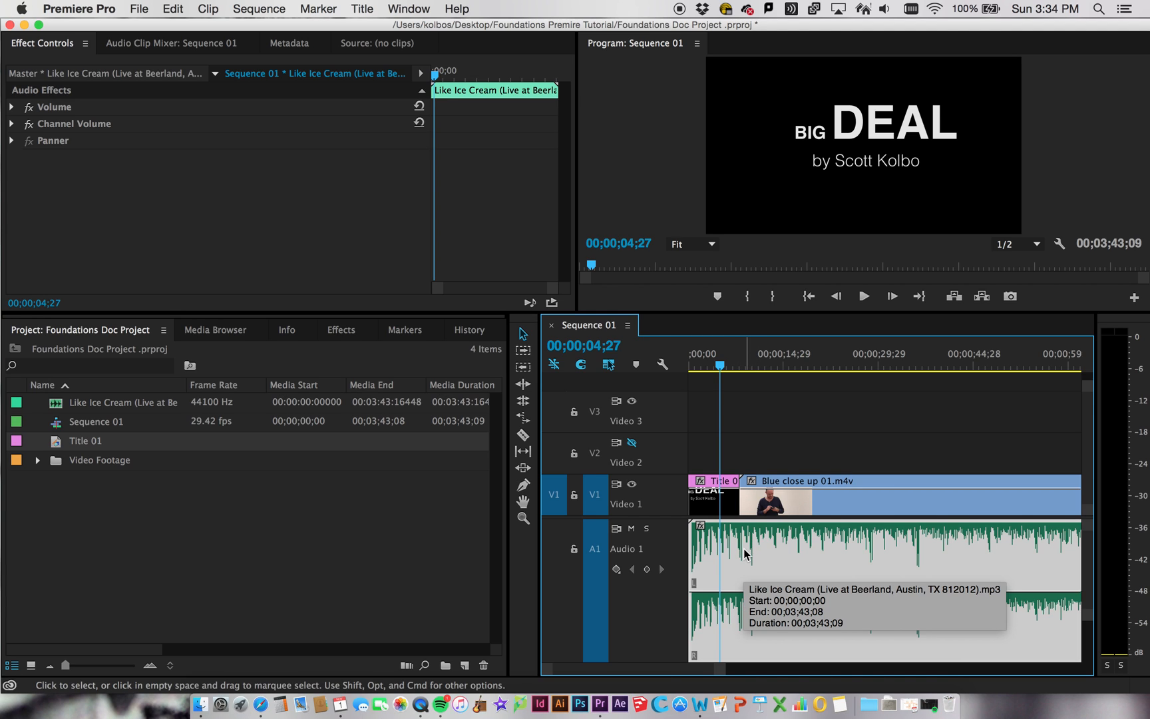
key(space)
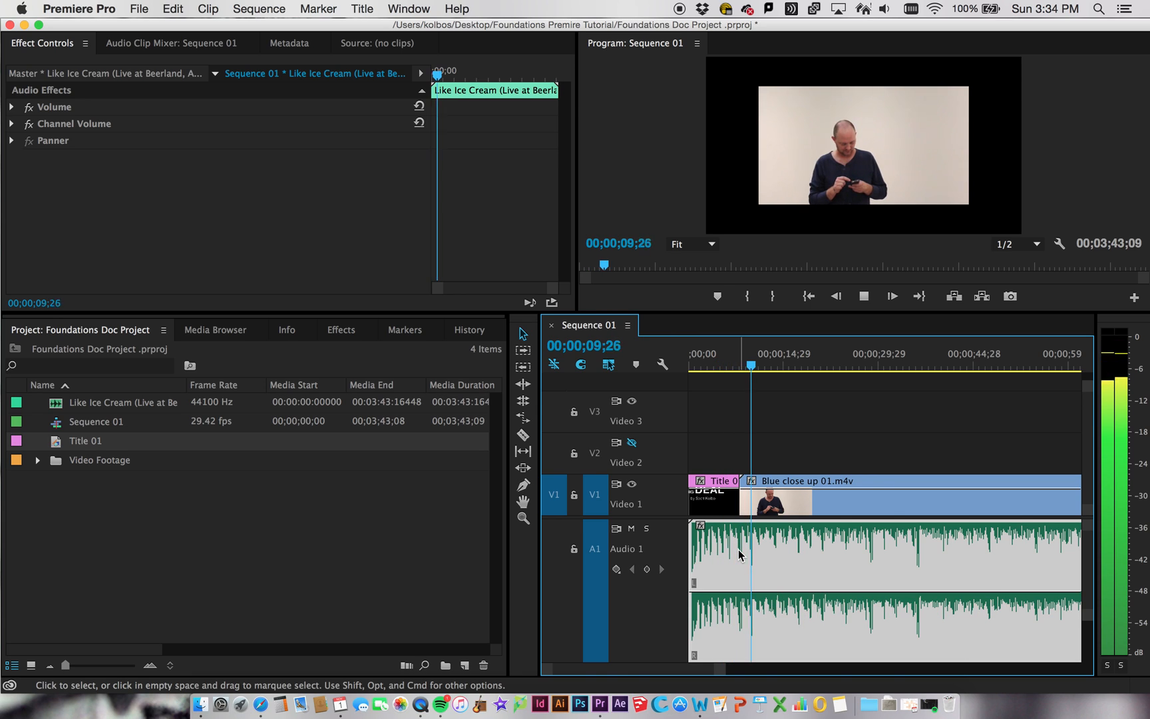
key(space)
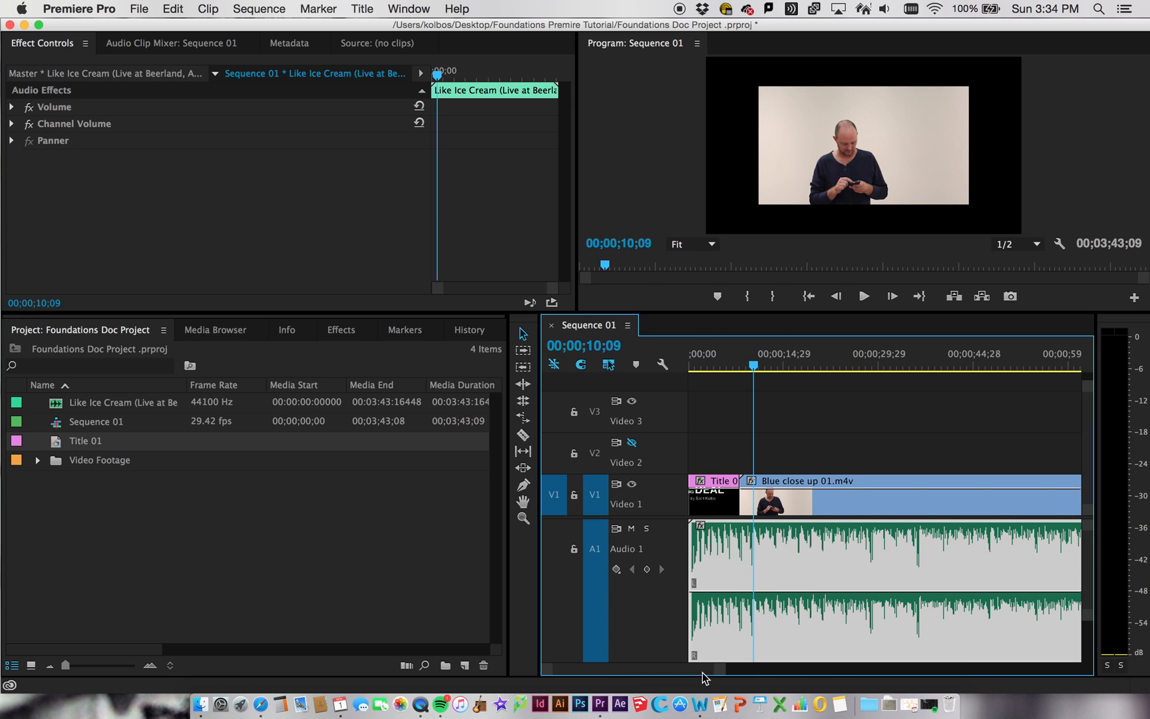
Play the music around the ten-second mark with the timeline enlarged, comparing the beats with the waveform.
drag(718, 677, 671, 672)
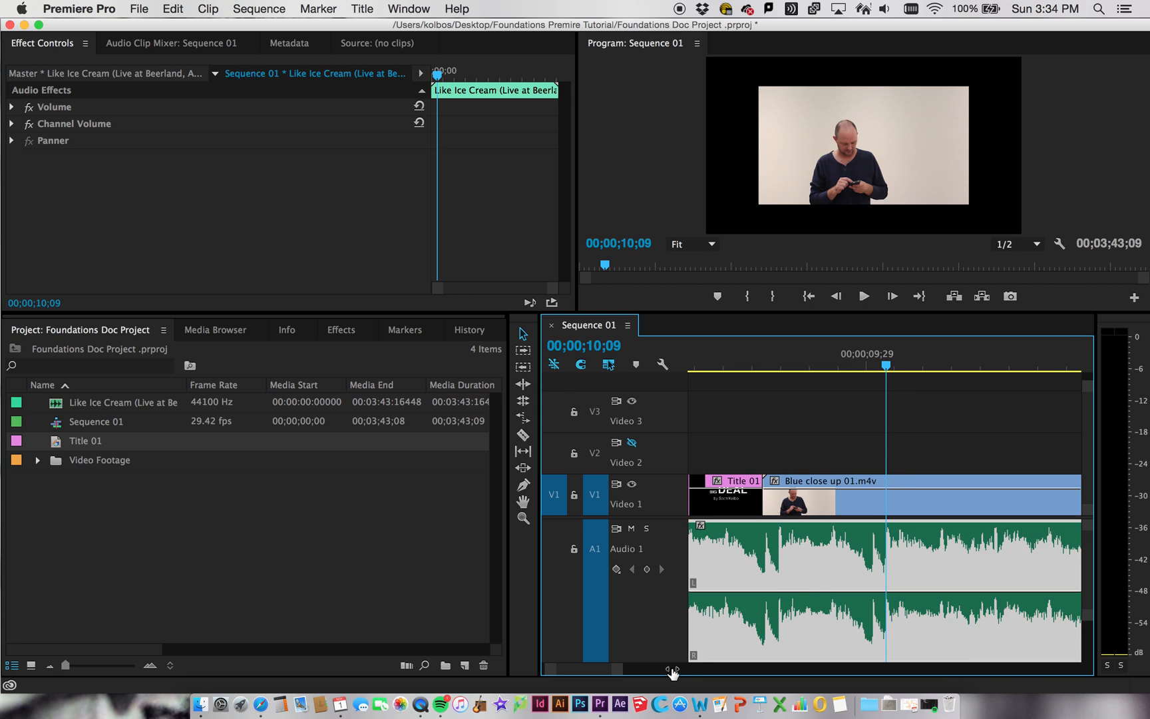
drag(886, 365, 871, 367)
key(space)
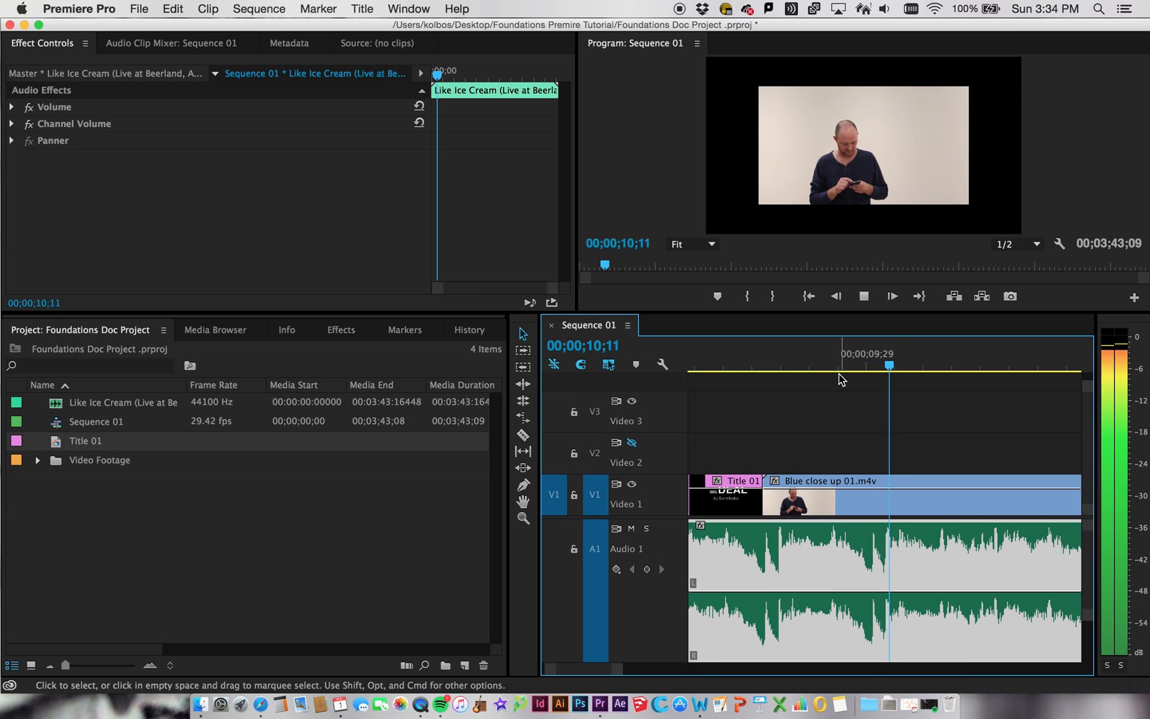
key(space)
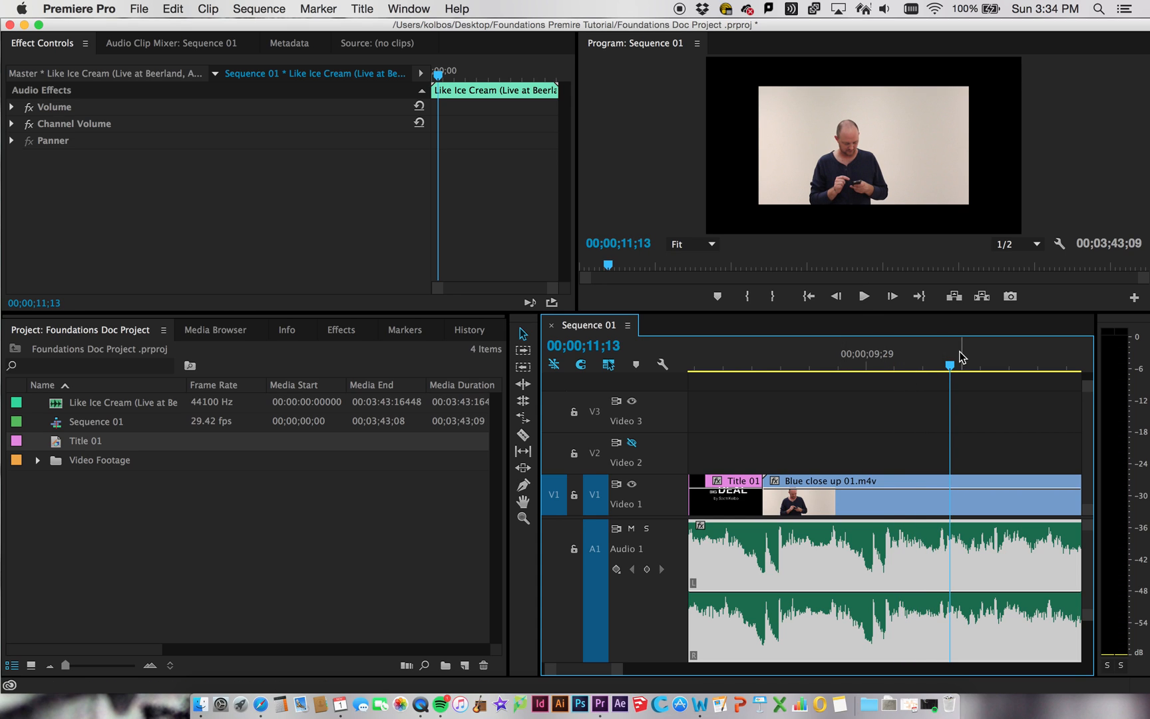
drag(953, 369, 943, 366)
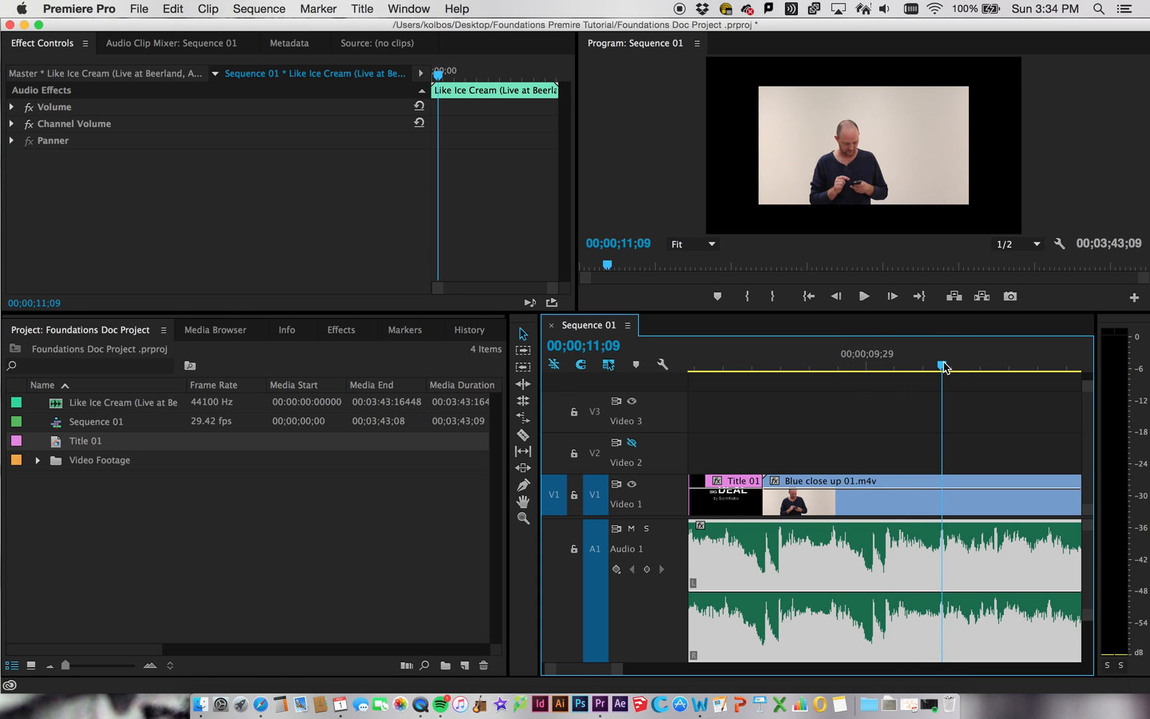
Move the Blue close up 01.m4v clip to start at 00;00;08;14 and extend the title to meet it.
drag(944, 371, 781, 374)
drag(823, 496, 849, 500)
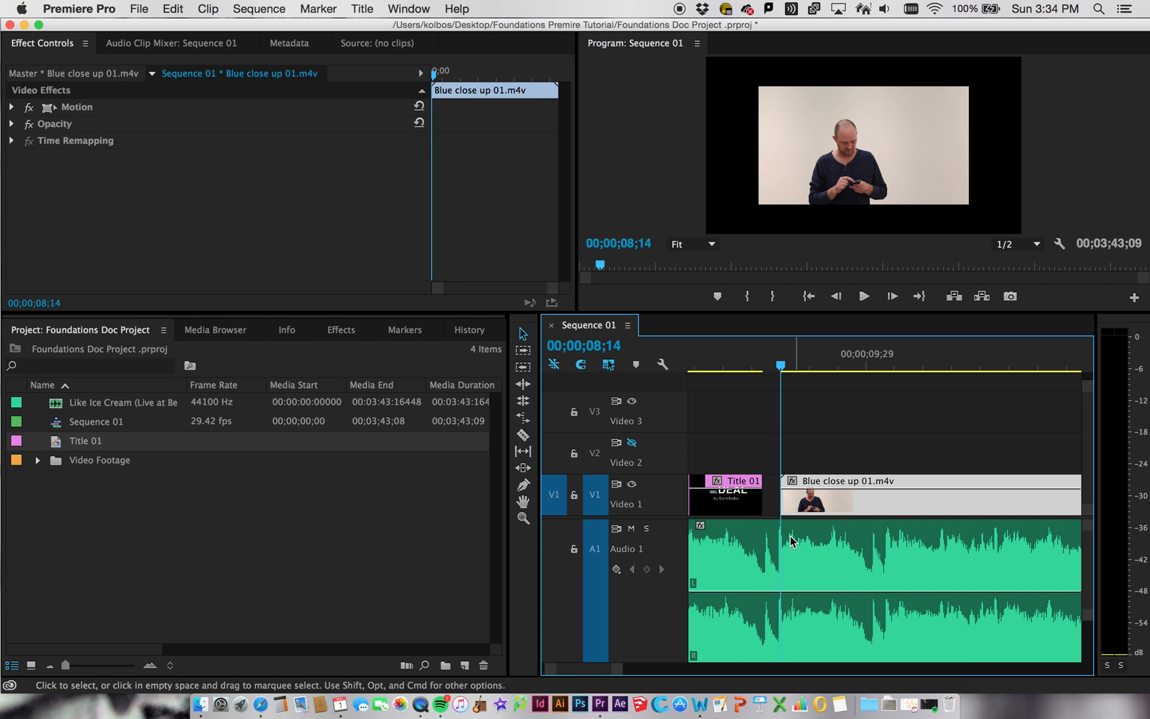
drag(766, 509, 778, 504)
click(783, 423)
Play back the transition from the title to the blue close-up to find the next cut point.
click(769, 366)
key(space)
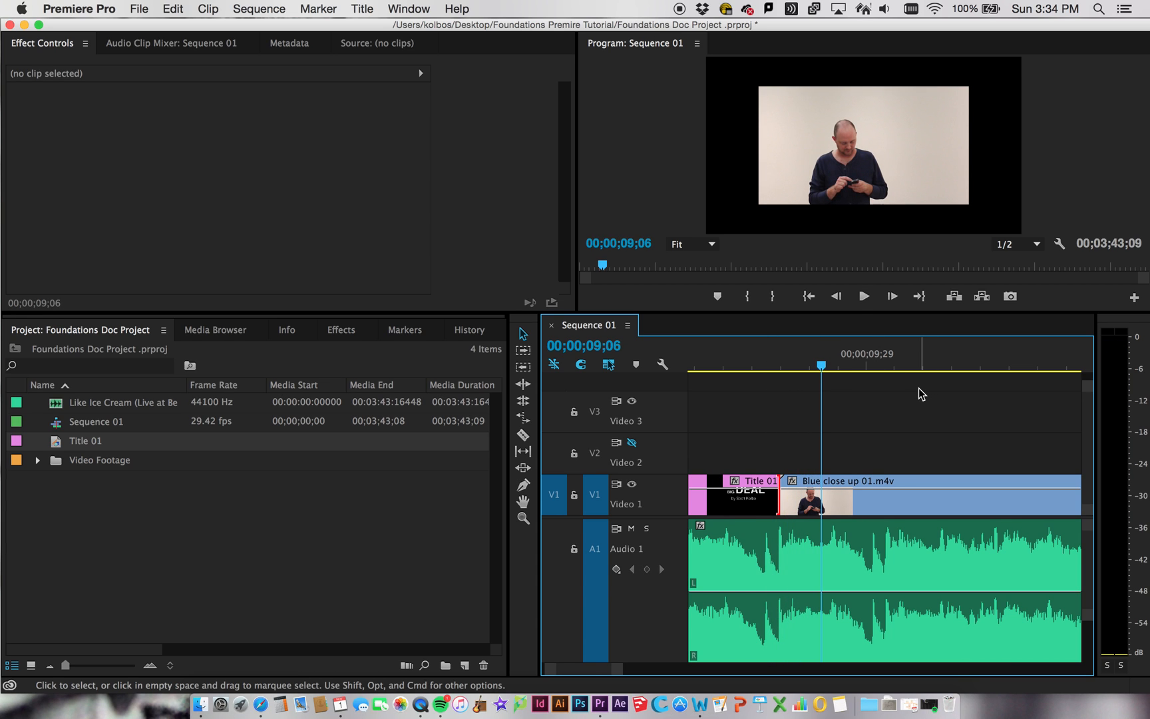
key(space)
drag(835, 366, 781, 371)
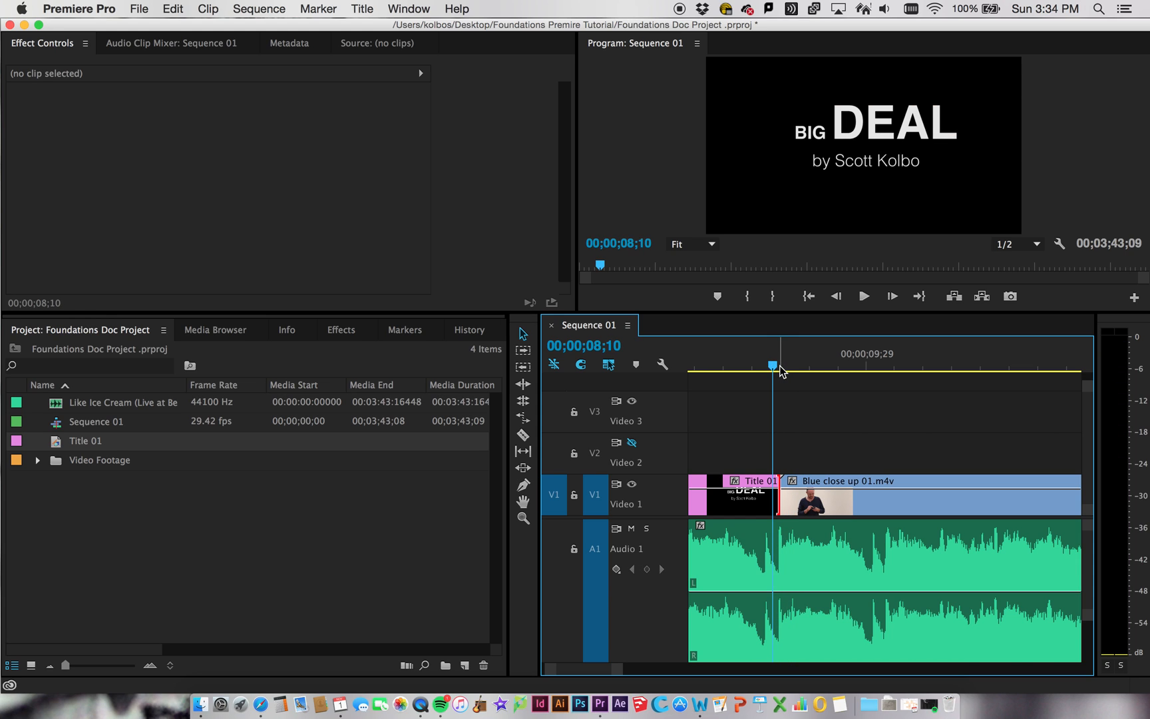
key(space)
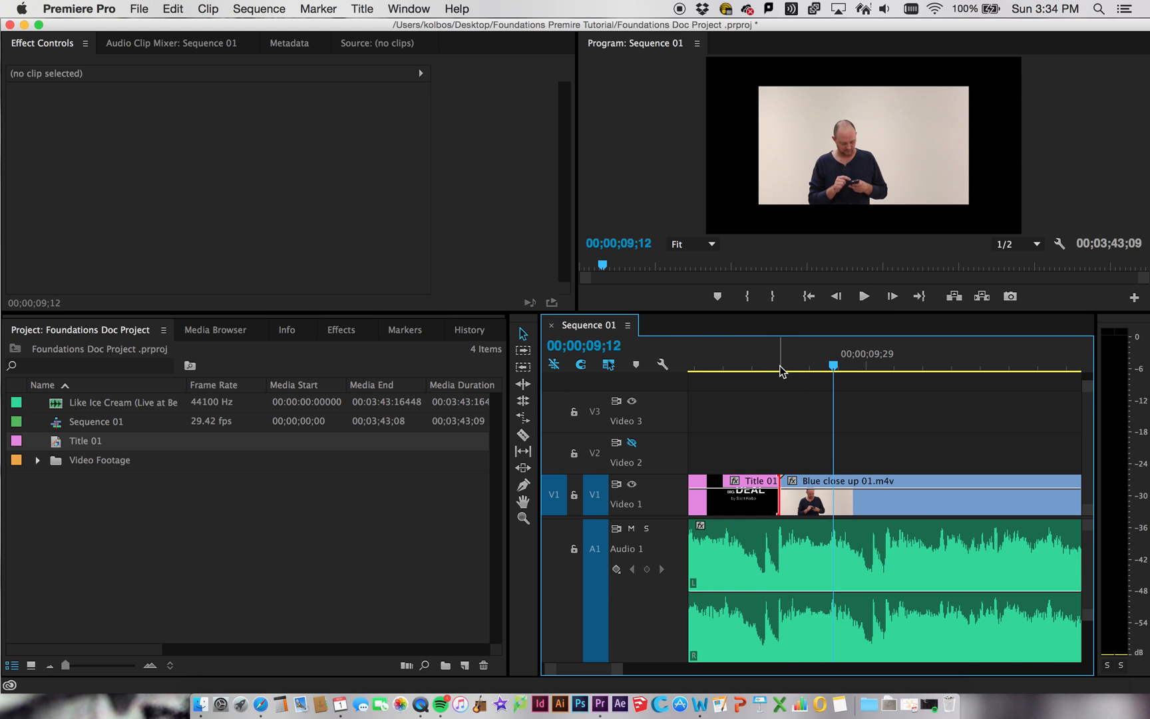
Split the Blue close up 01.m4v clip with the Razor at 00;00;09;12 and return to the Selection tool.
click(523, 339)
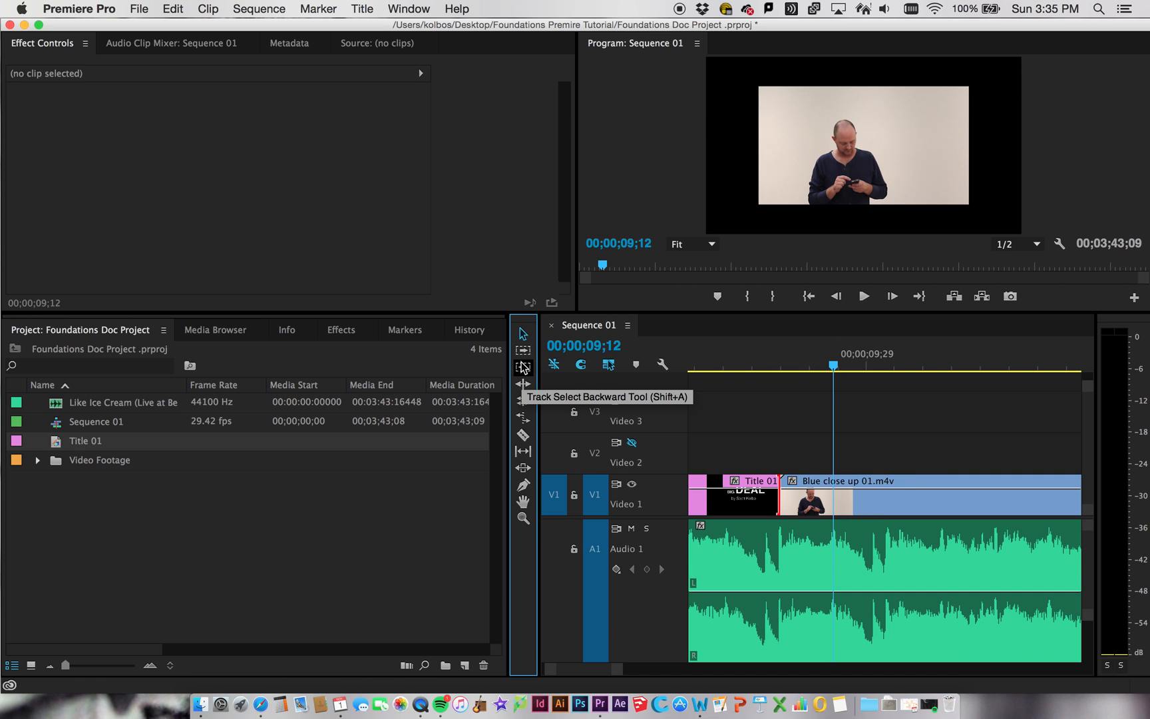
click(523, 437)
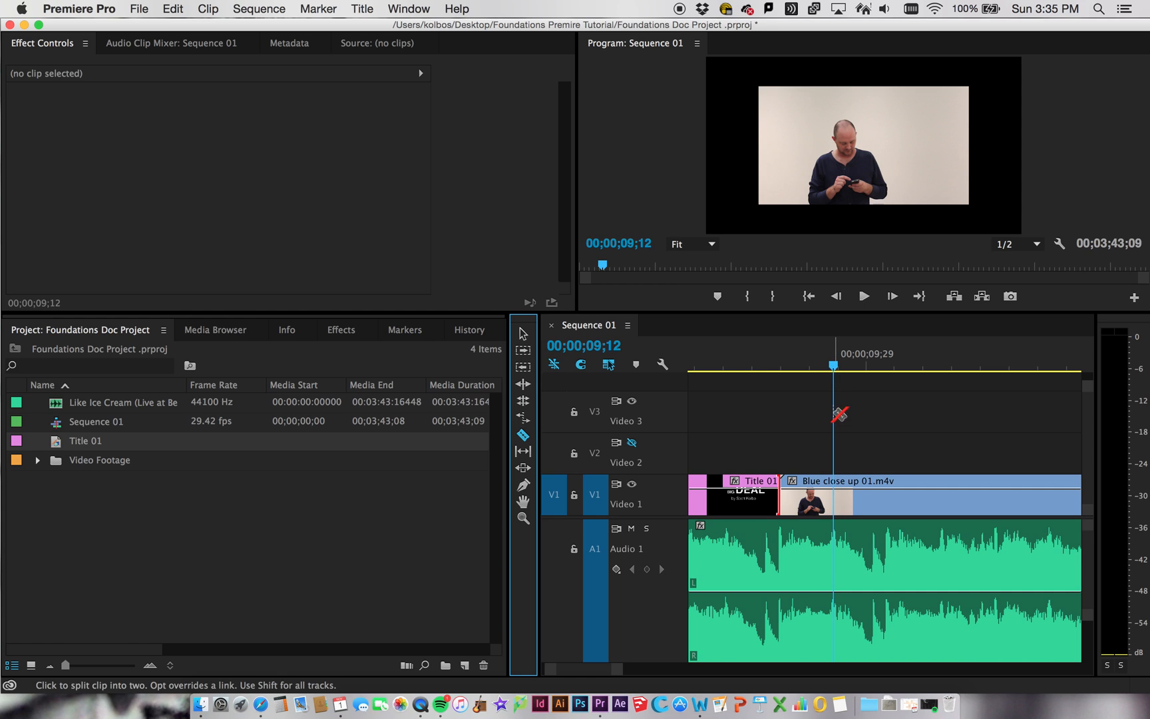
click(837, 490)
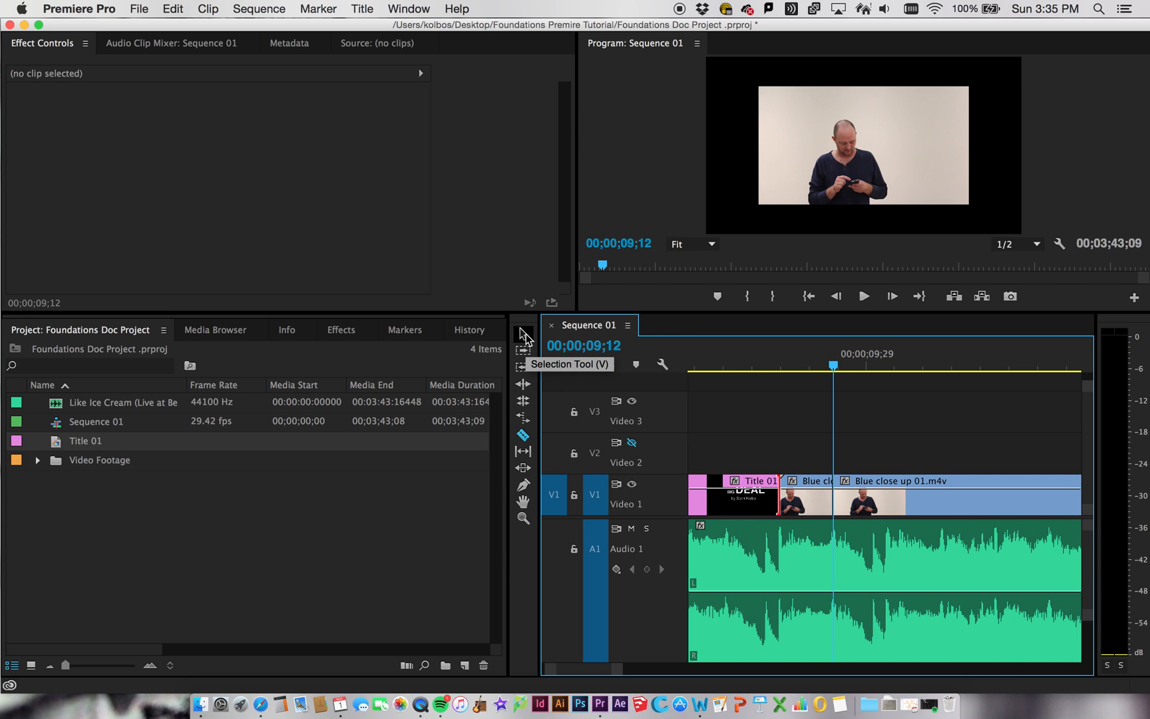
click(524, 333)
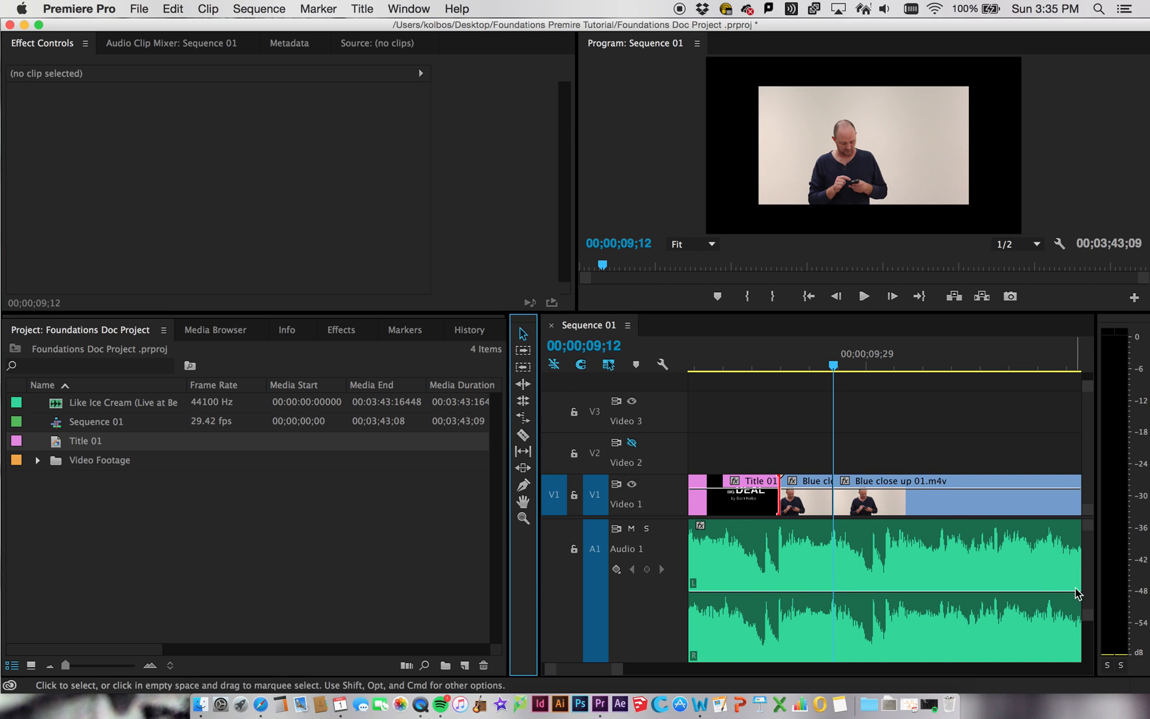
Shift the second Blue close up 01.m4v segment later on Video 1 to open a gap, checking the cut by playback.
drag(874, 510, 939, 509)
drag(833, 363, 764, 362)
key(space)
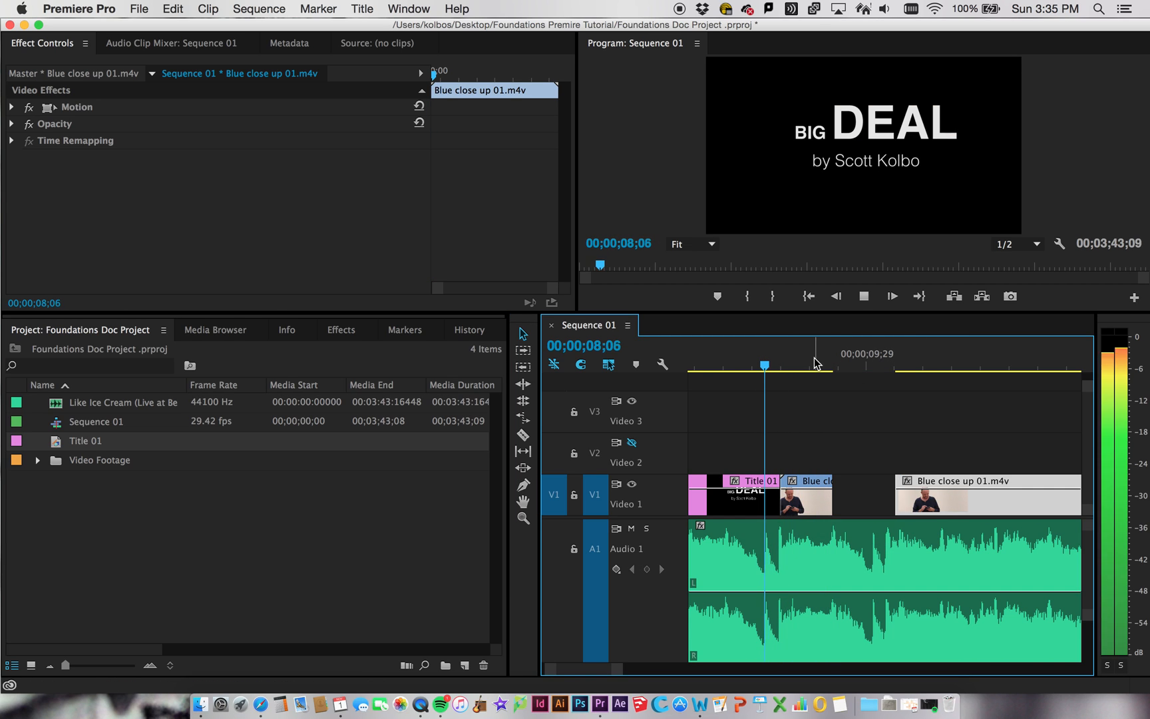
key(space)
drag(844, 366, 831, 368)
drag(965, 509, 1050, 507)
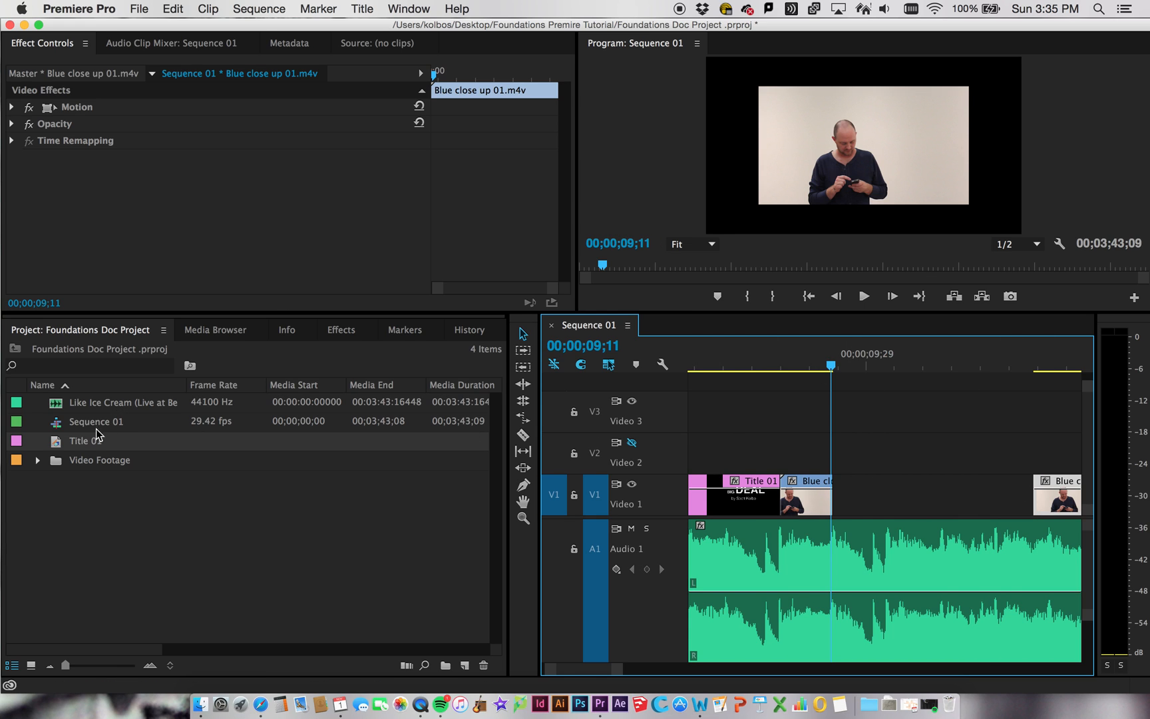
Expand the Video Footage bin and select the Red 01.m4v clip.
click(37, 463)
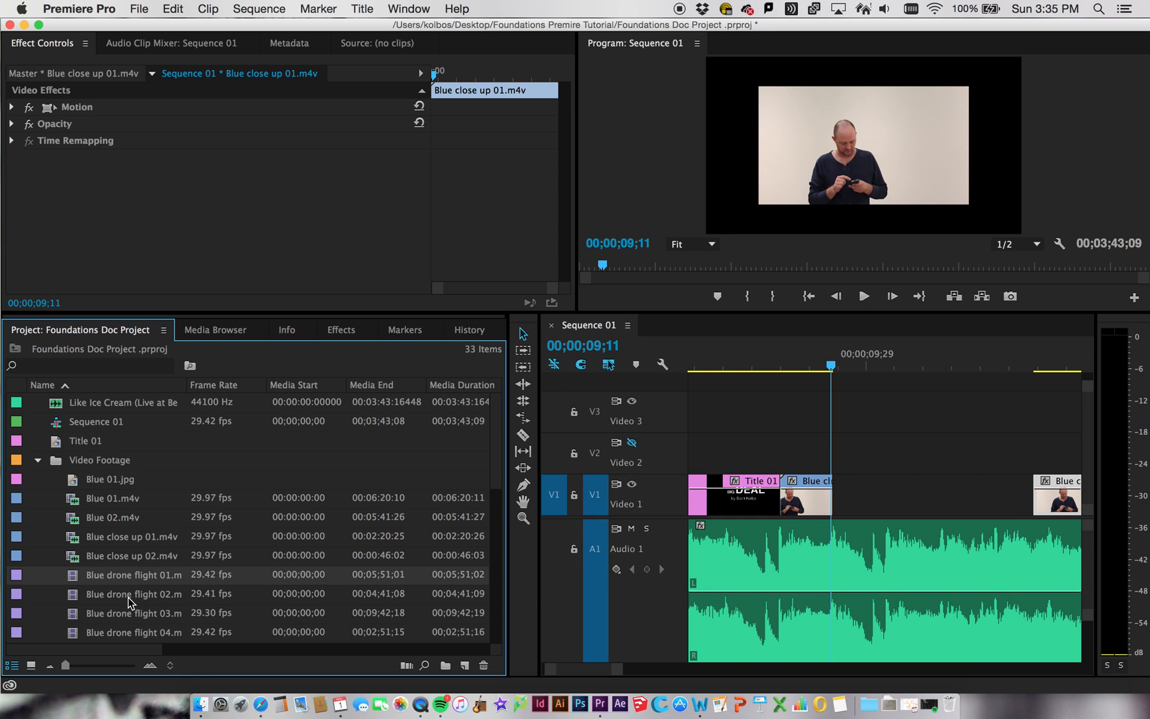
scroll(131, 609, down, 5)
click(126, 557)
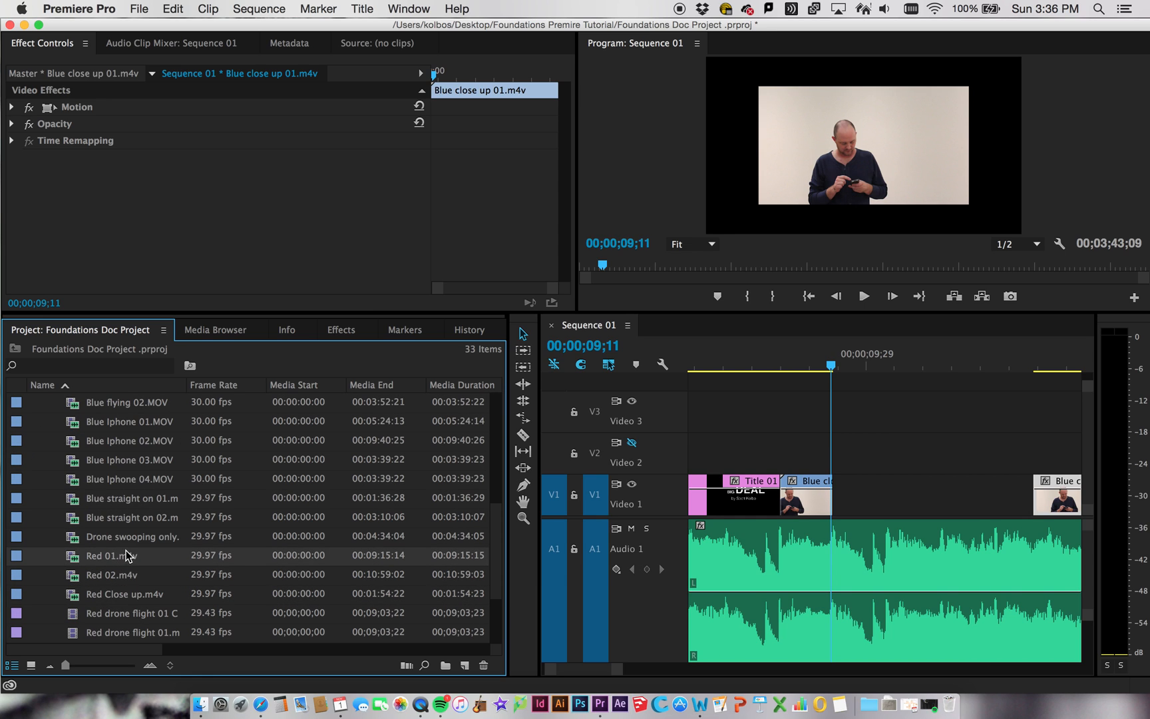
Place Red 01.m4v on Video 2 at the end of the first blue segment and slide it earlier.
drag(121, 554, 826, 438)
drag(831, 370, 848, 369)
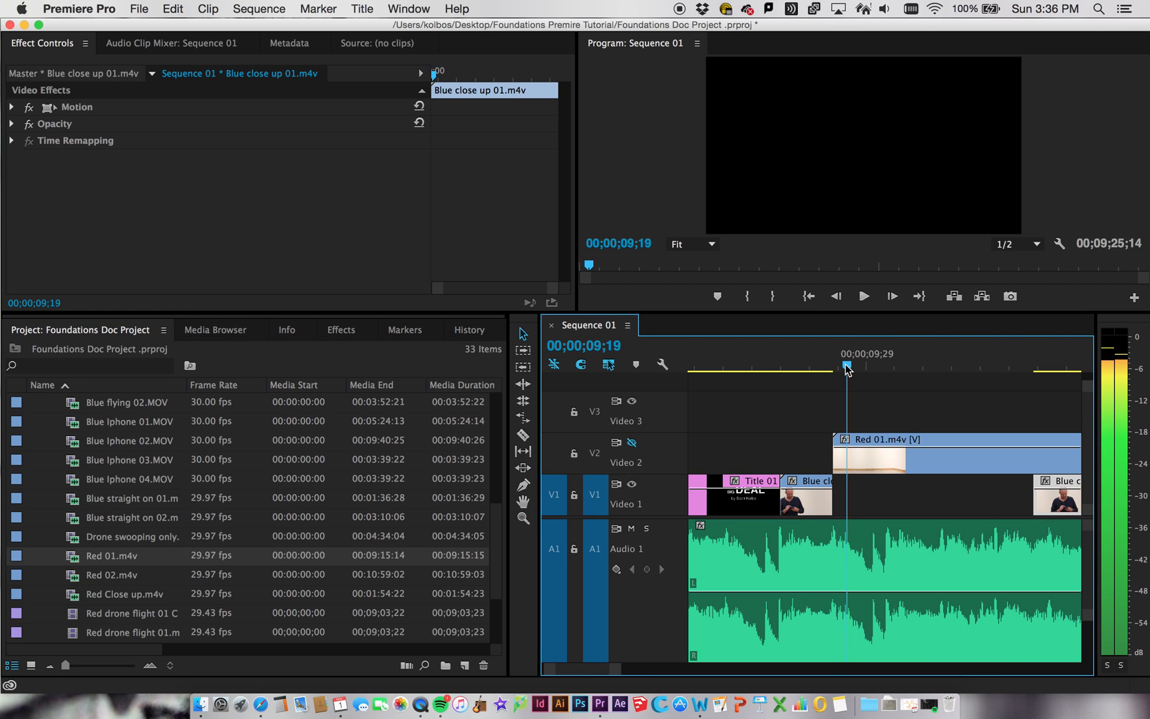
drag(949, 463, 868, 464)
drag(996, 466, 934, 466)
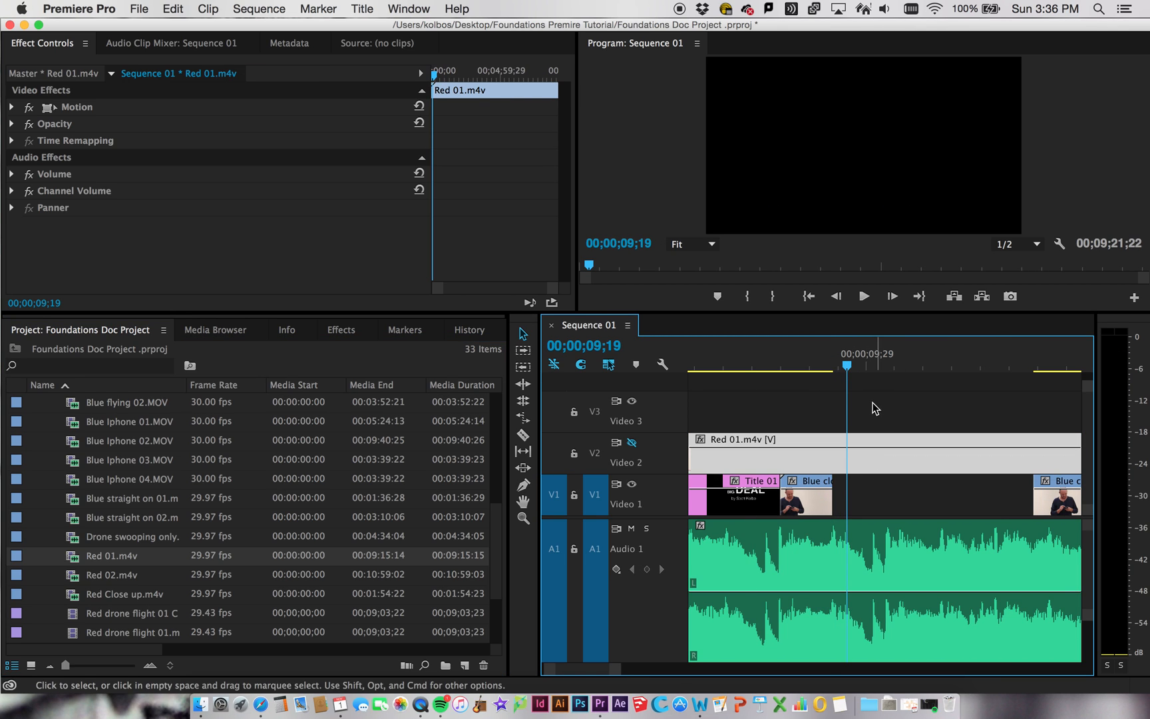
Turn on the Video 2 track output and return the playhead to the end of the first blue segment.
drag(847, 366, 903, 365)
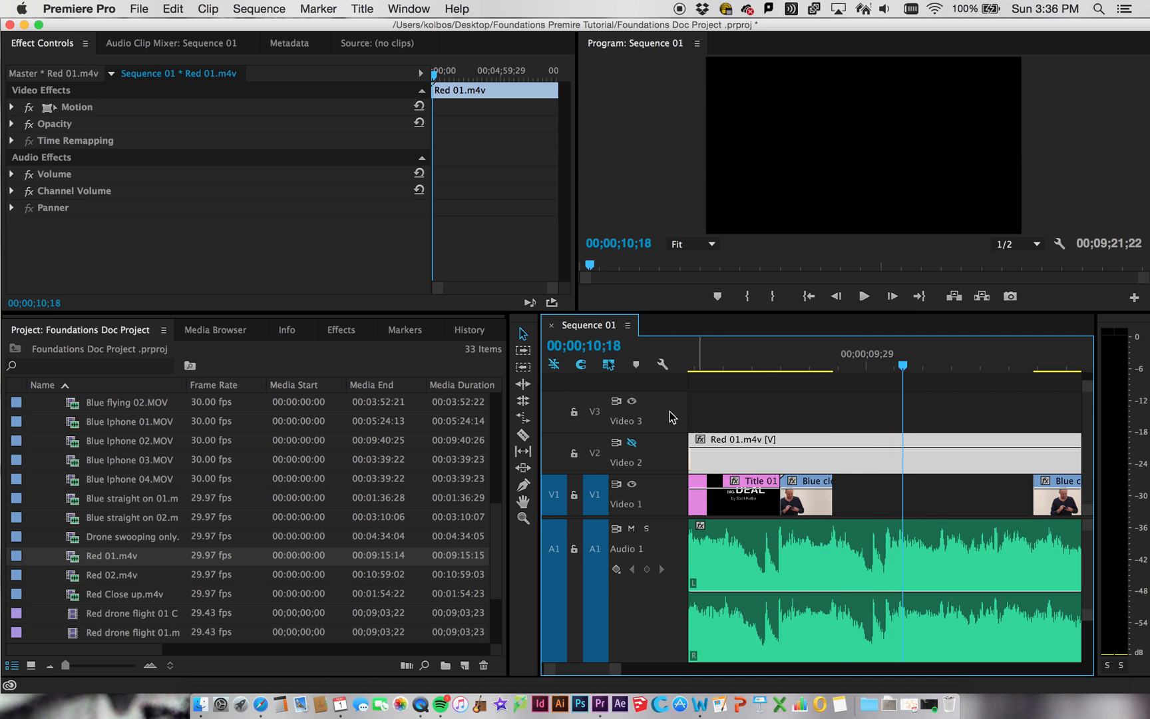
click(632, 446)
drag(904, 366, 834, 365)
Try sliding Red 01.m4v further back on Video 2, and delete the clip from the timeline.
drag(944, 470, 830, 456)
drag(1004, 464, 825, 457)
drag(618, 674, 843, 668)
drag(816, 458, 699, 455)
drag(911, 456, 739, 455)
drag(981, 463, 840, 459)
key(Delete)
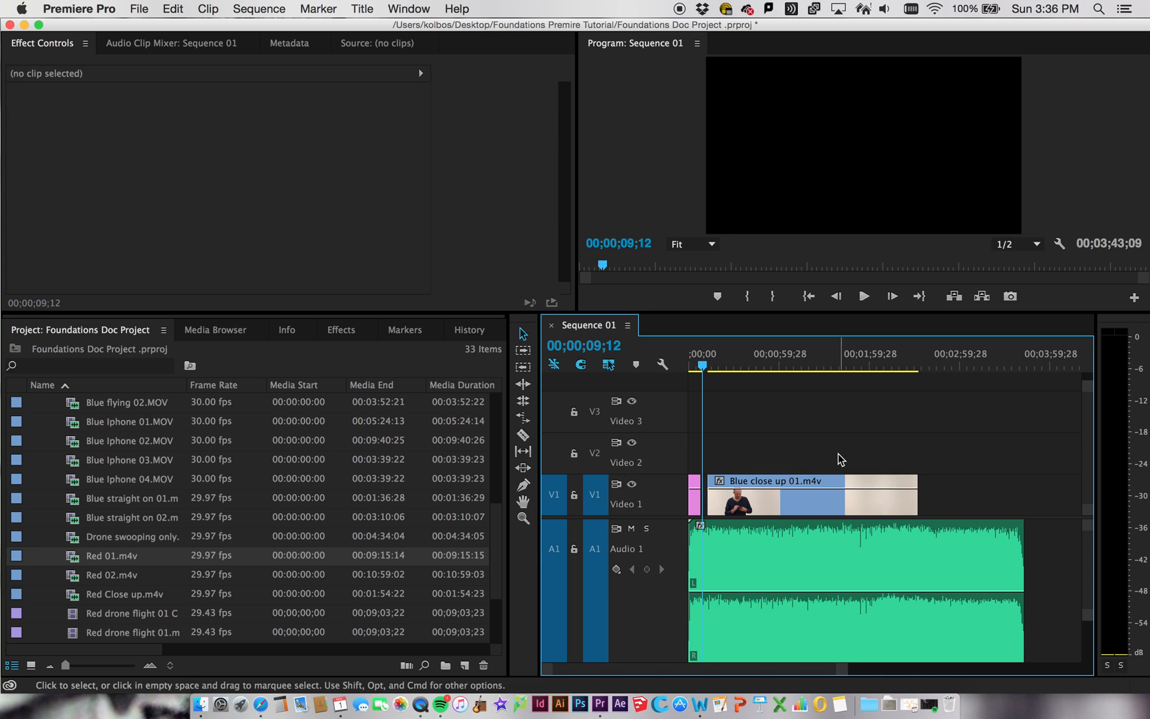
Add Red Close up.m4v to Video 2 just after the title and play back the sequence from the title's end.
click(102, 577)
click(134, 599)
drag(583, 518, 698, 452)
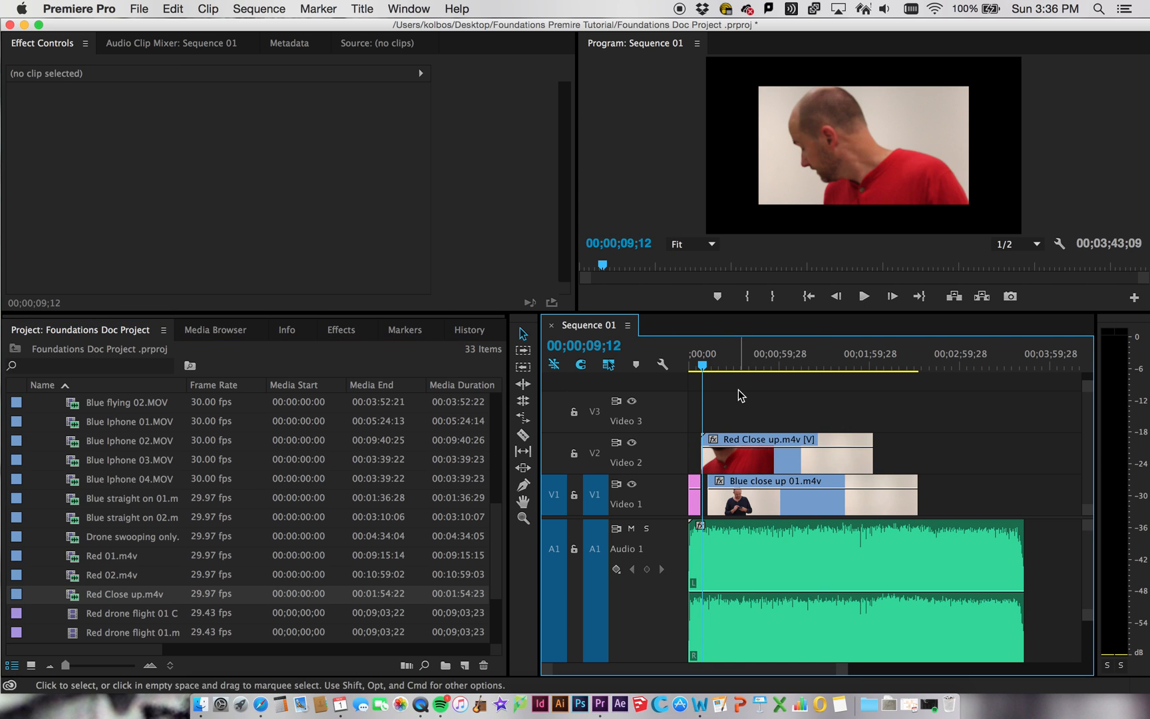
drag(703, 365, 701, 365)
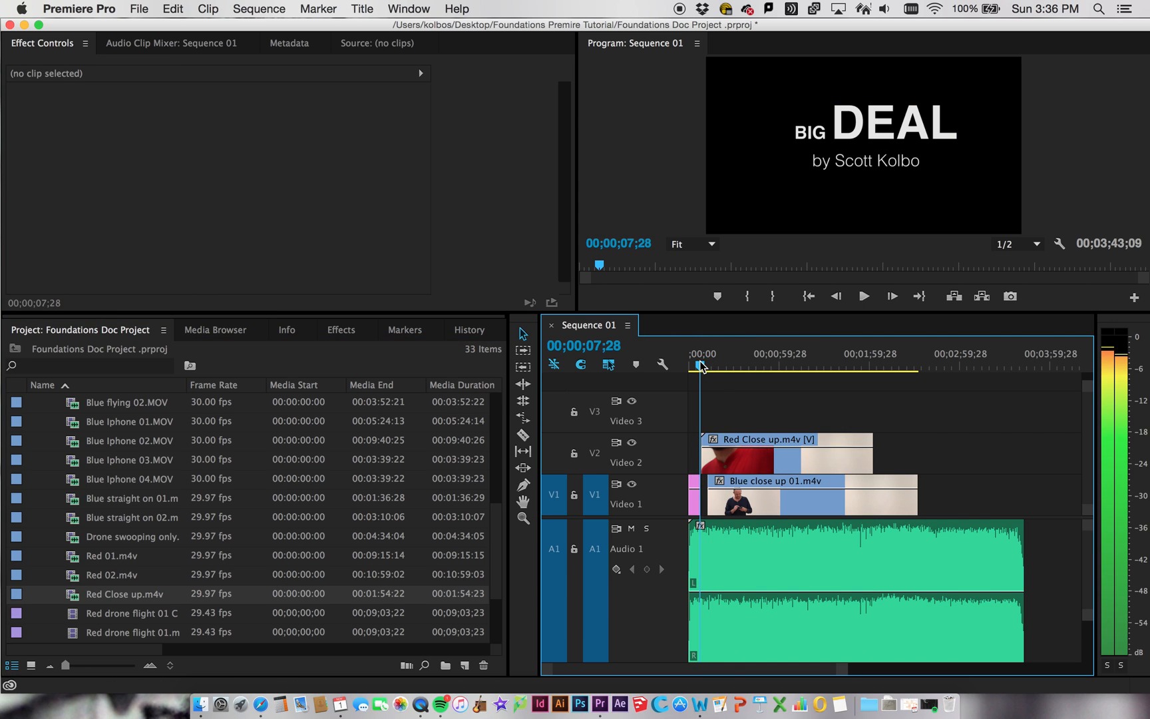
key(space)
key(space)
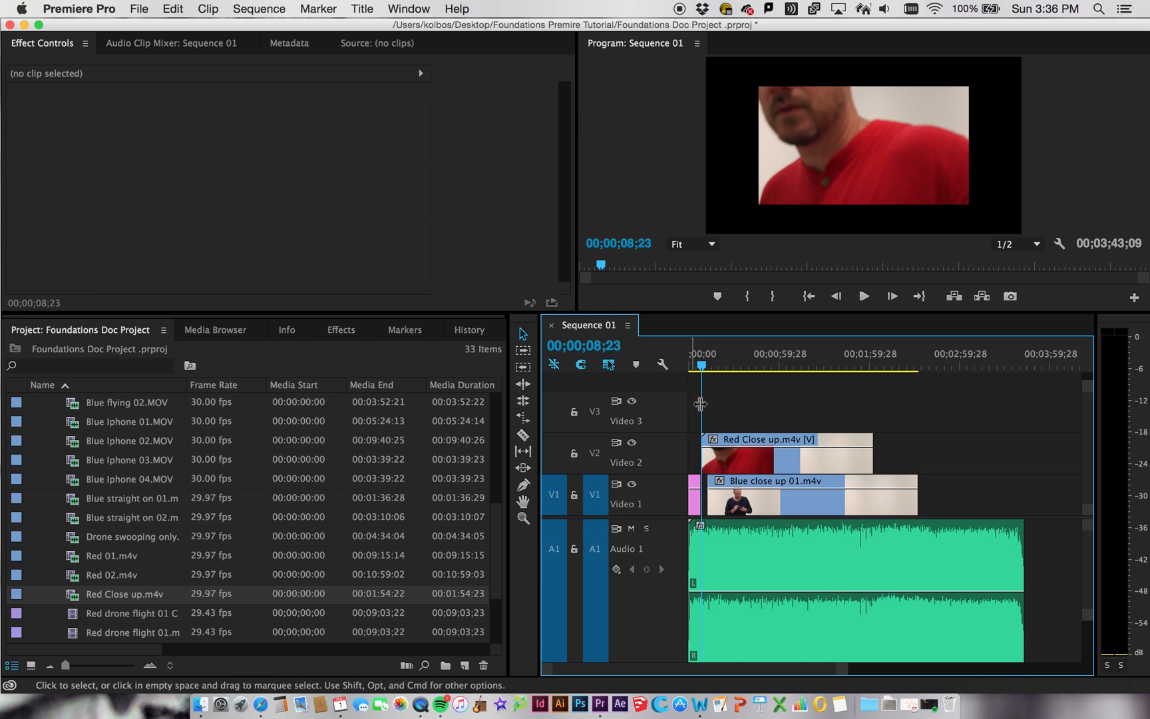
Move the Red Close up.m4v clip on Video 2 to start at 00;00;09;11, where the first blue segment ends.
drag(727, 454, 728, 453)
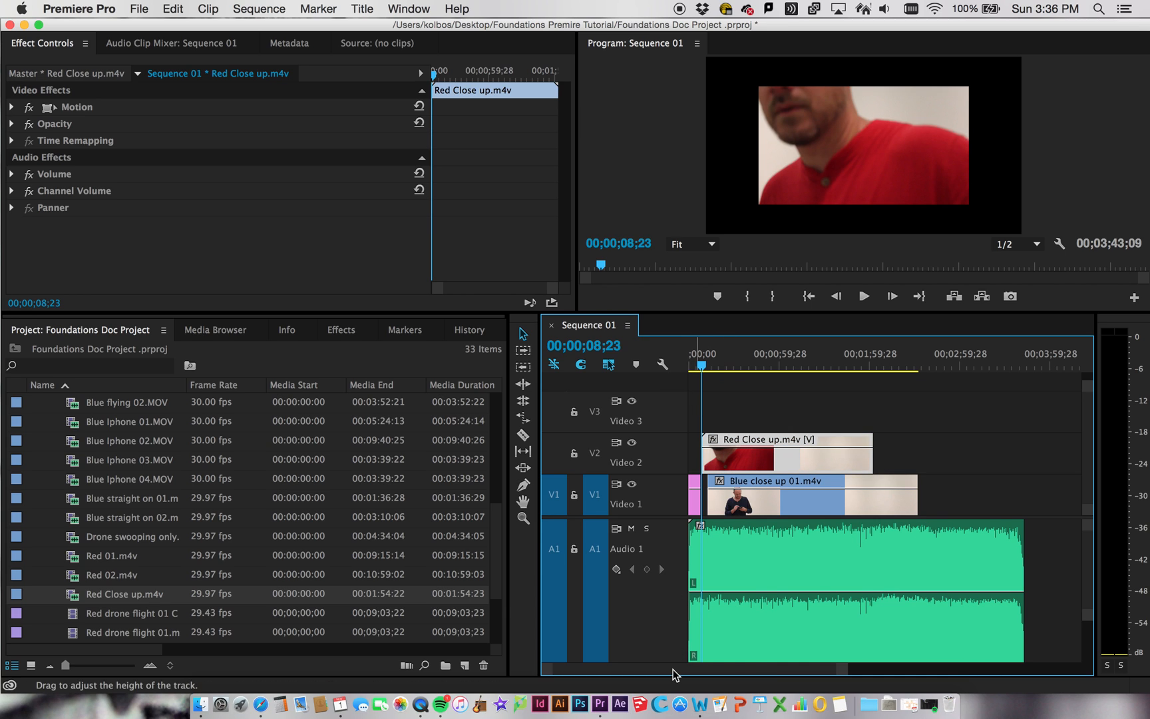
drag(846, 675, 726, 672)
drag(887, 364, 925, 365)
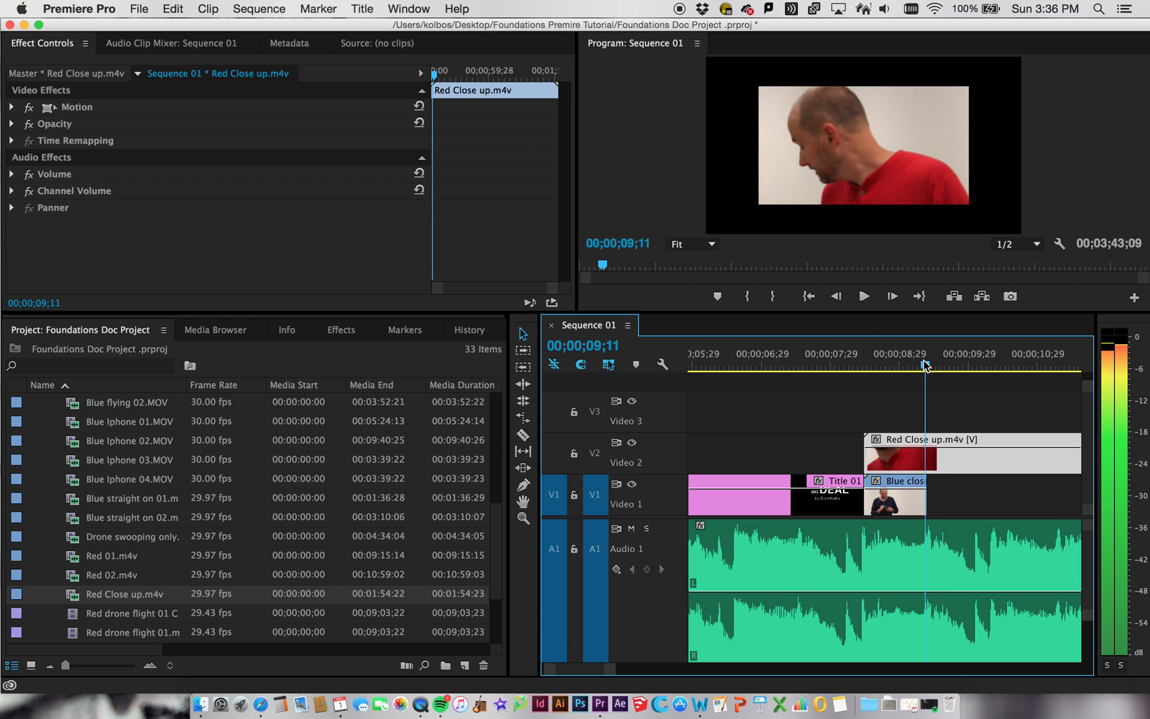
drag(967, 464, 1016, 464)
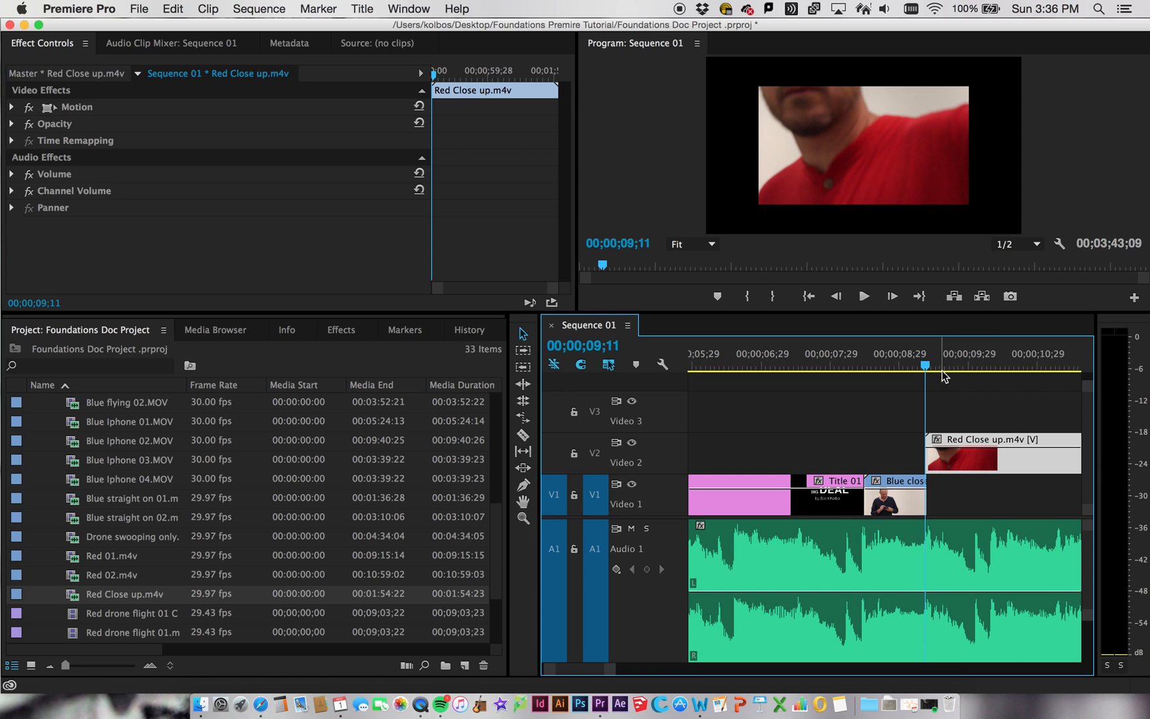
Play back the cut from the blue to the red close-up and listen for the next beat.
drag(918, 364, 915, 364)
key(space)
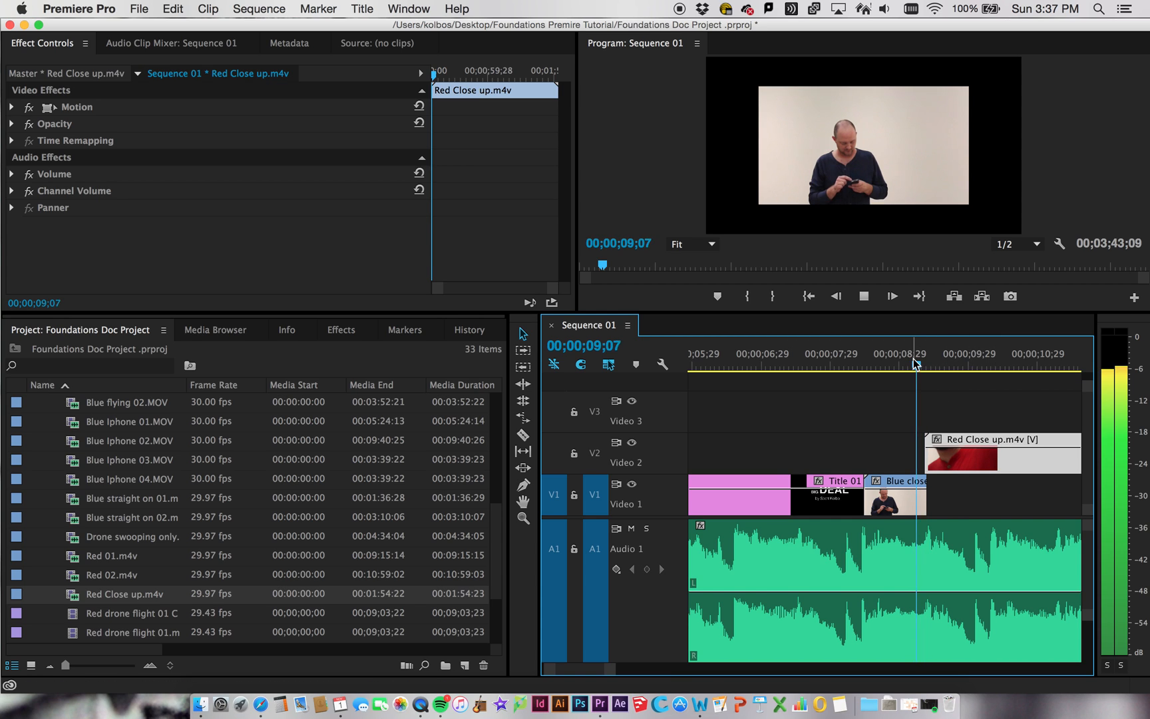
key(space)
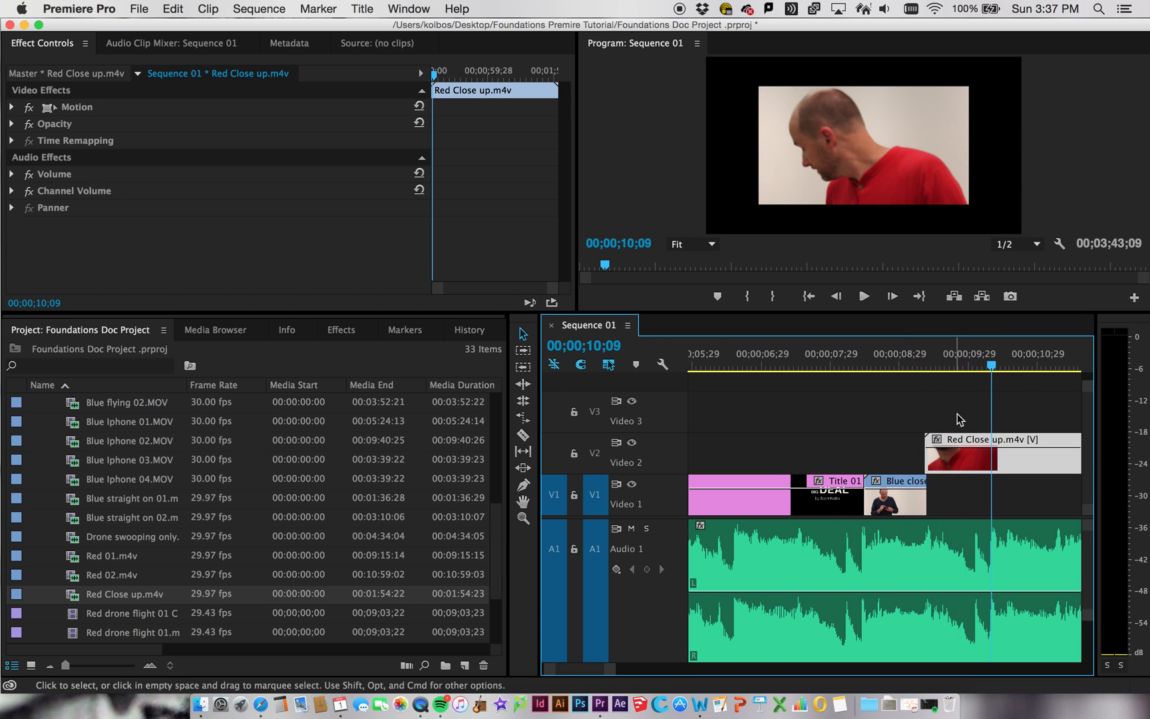
drag(993, 365, 972, 371)
key(space)
key(space)
Split the Red Close up.m4v clip on Video 2 with the Razor at 00;00;10;10.
click(994, 366)
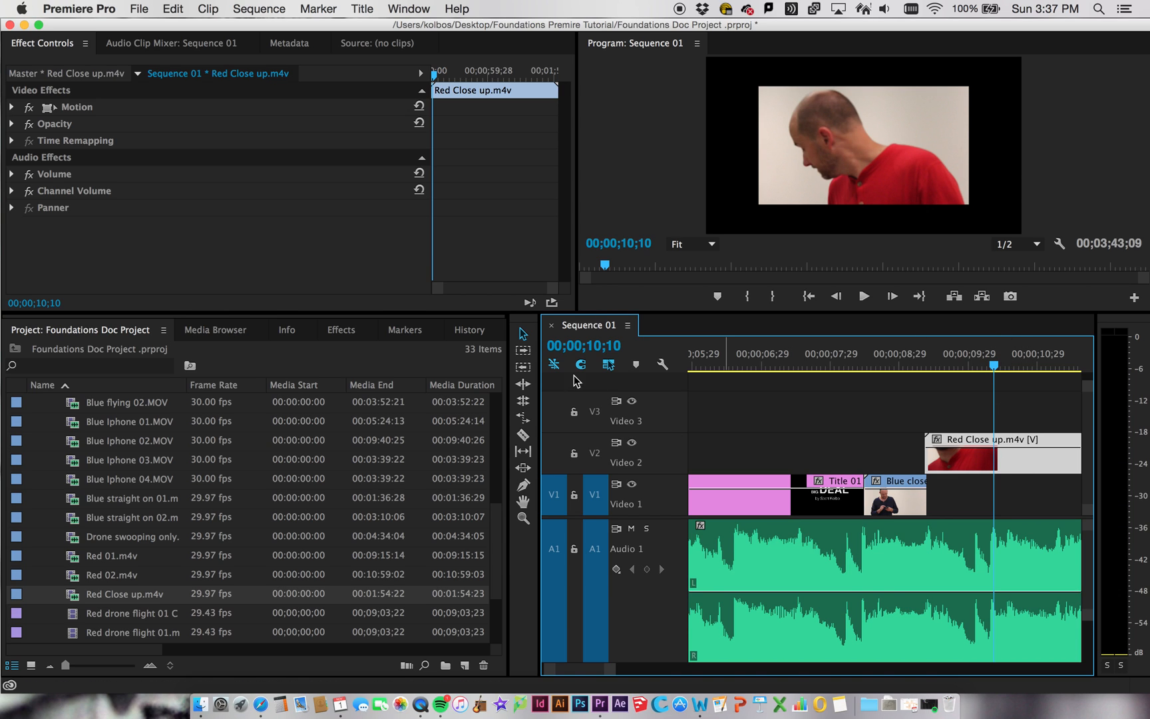
click(523, 435)
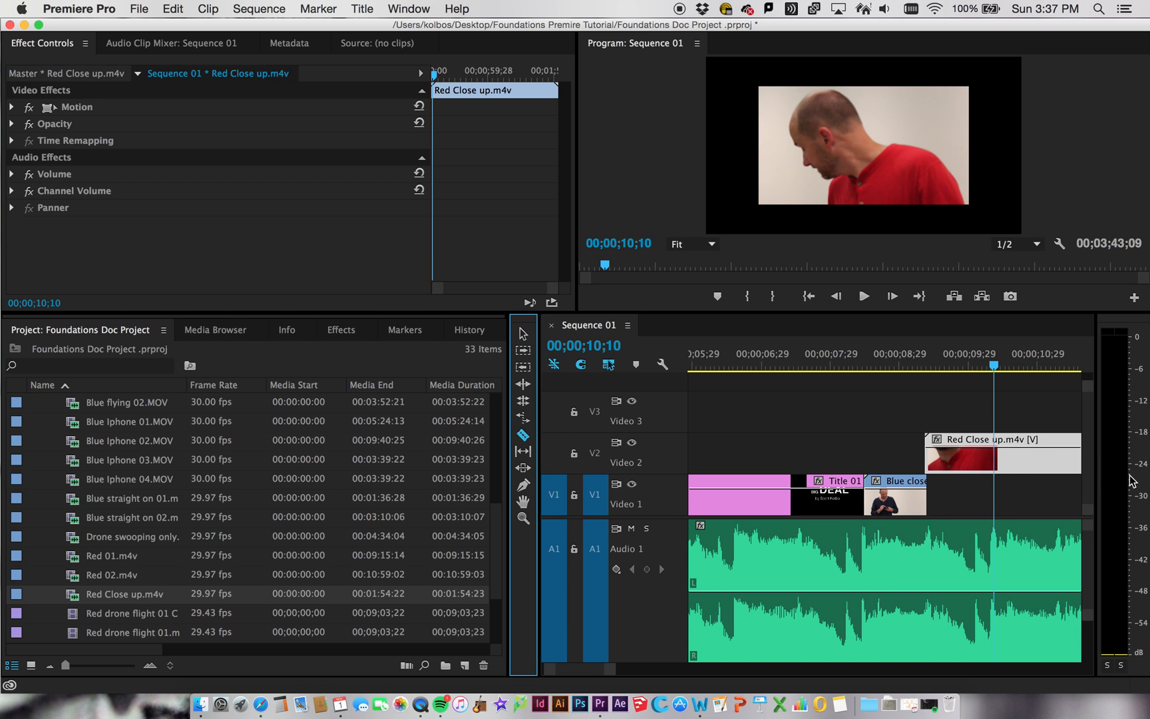
click(997, 440)
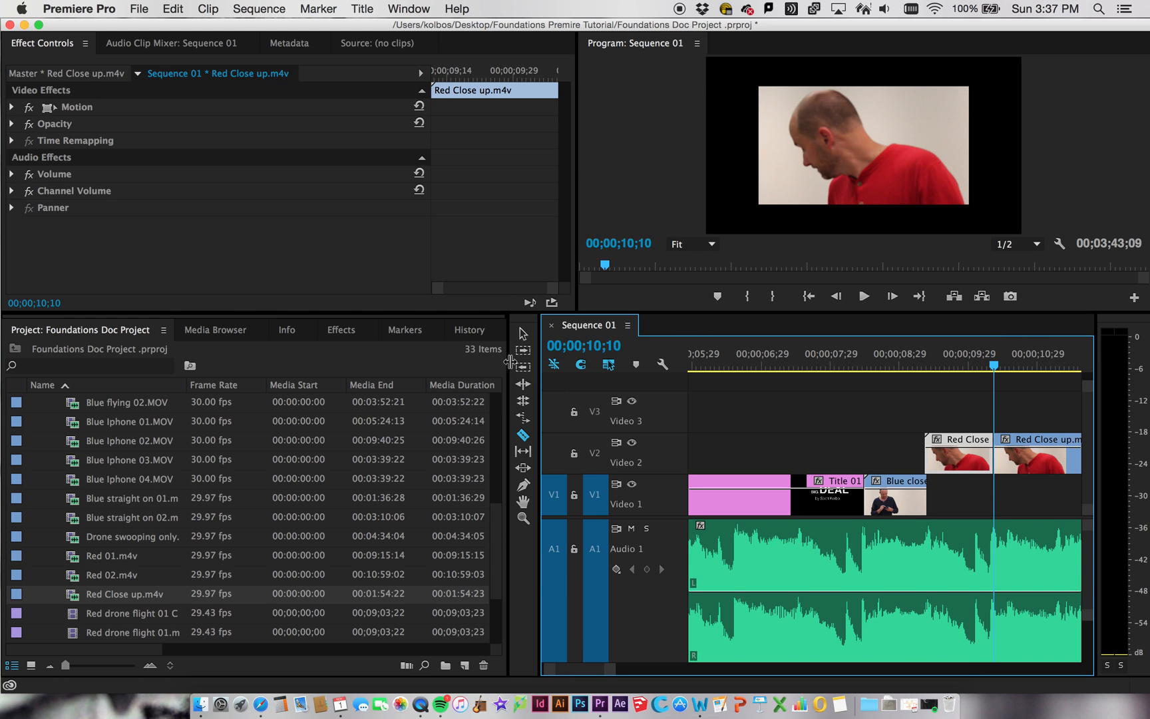
Move the remaining Blue close up 01.m4v on Video 1 to start at 00;00;10;10 and shift the remaining Red Close up.m4v further along Video 2.
click(520, 336)
drag(1025, 458, 883, 496)
scroll(1022, 498, right, 3)
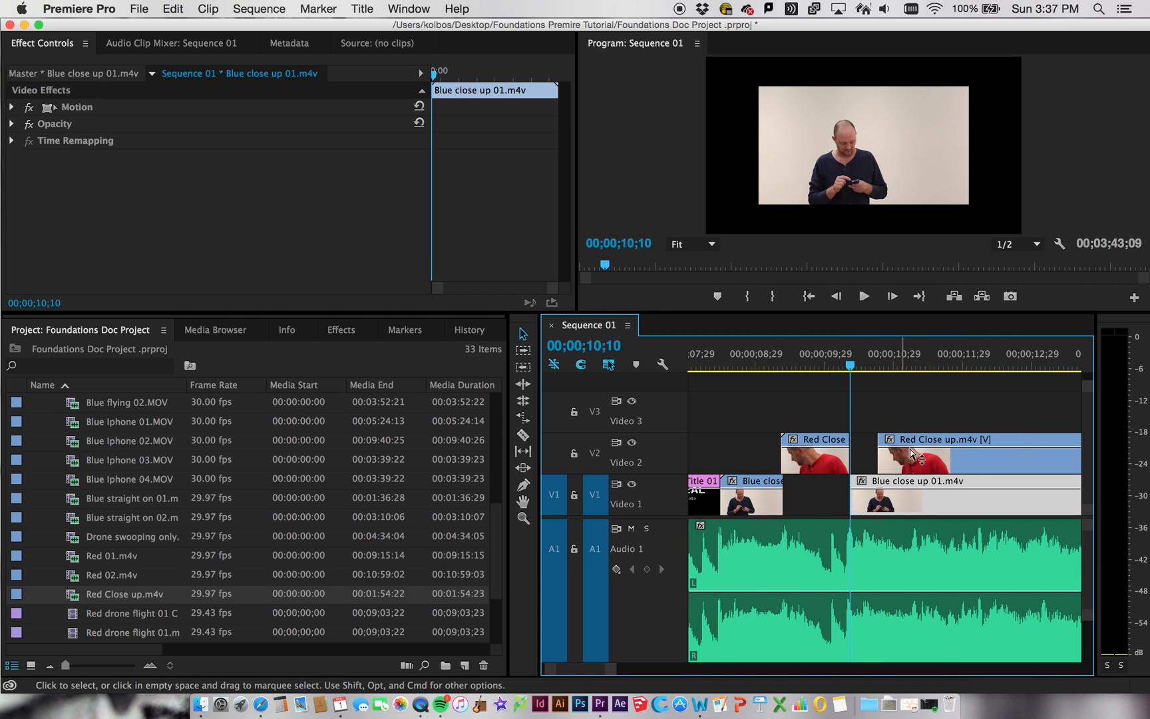
drag(934, 464, 1063, 466)
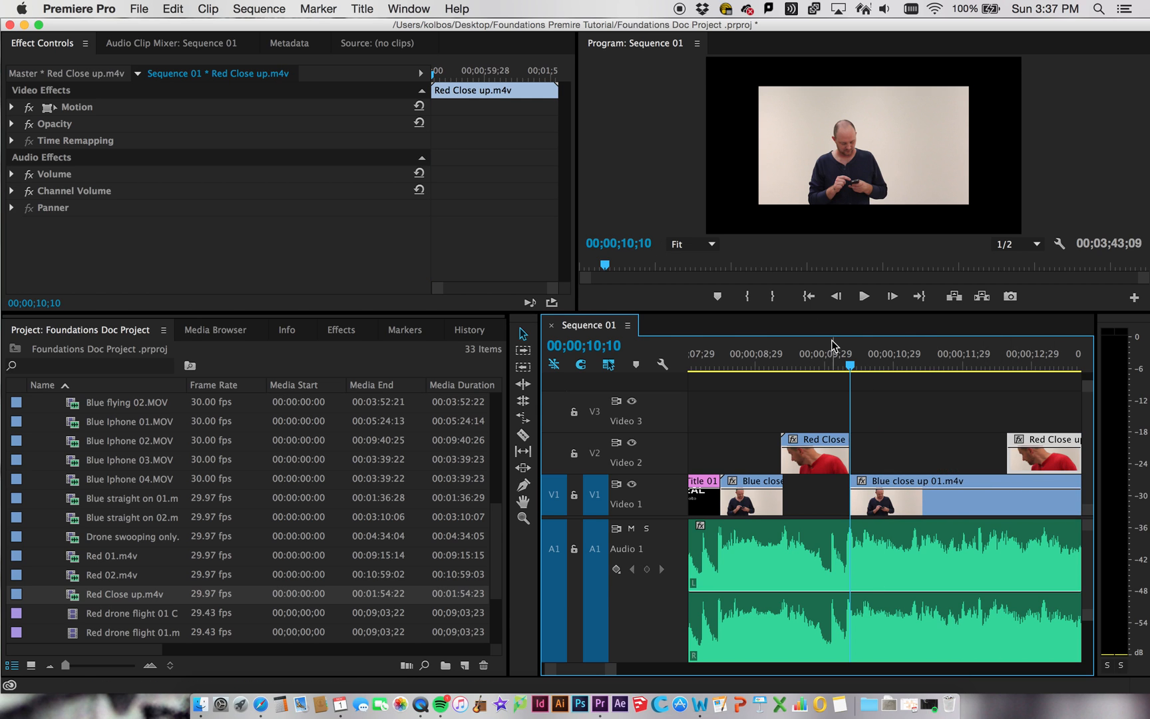
Play back the new cut to find the next beat and split Blue close up 01.m4v on Video 1 with the Razor at 00;00;11;09.
drag(852, 370, 698, 367)
key(space)
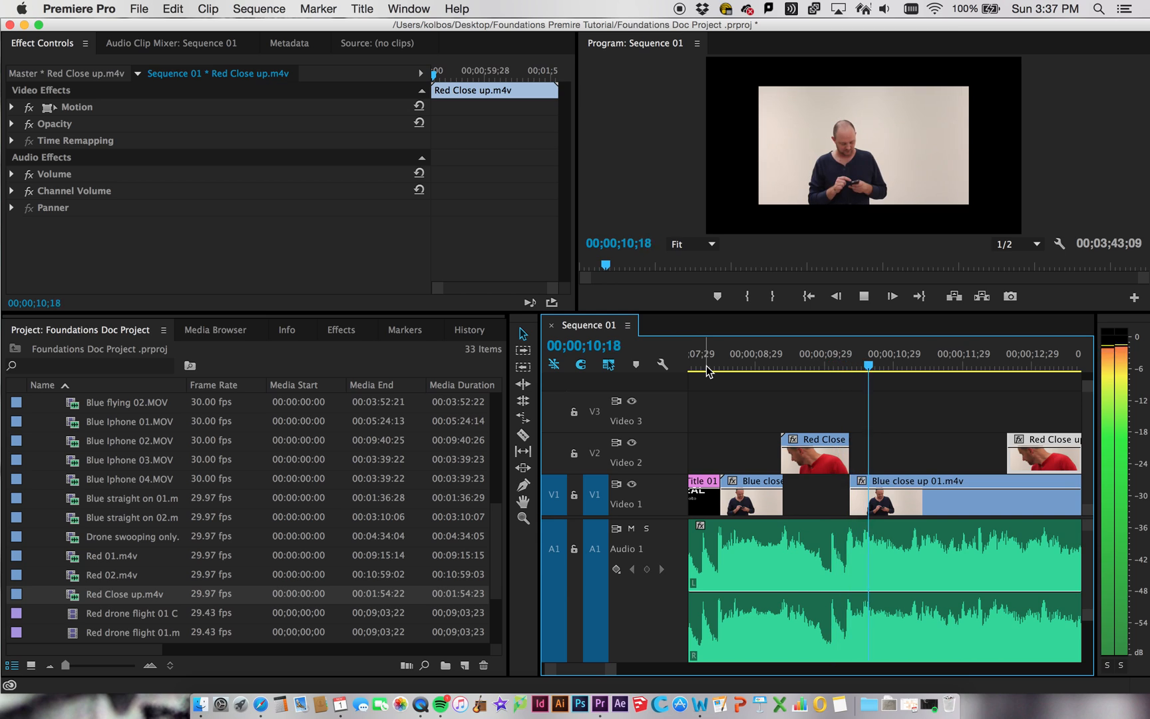
key(space)
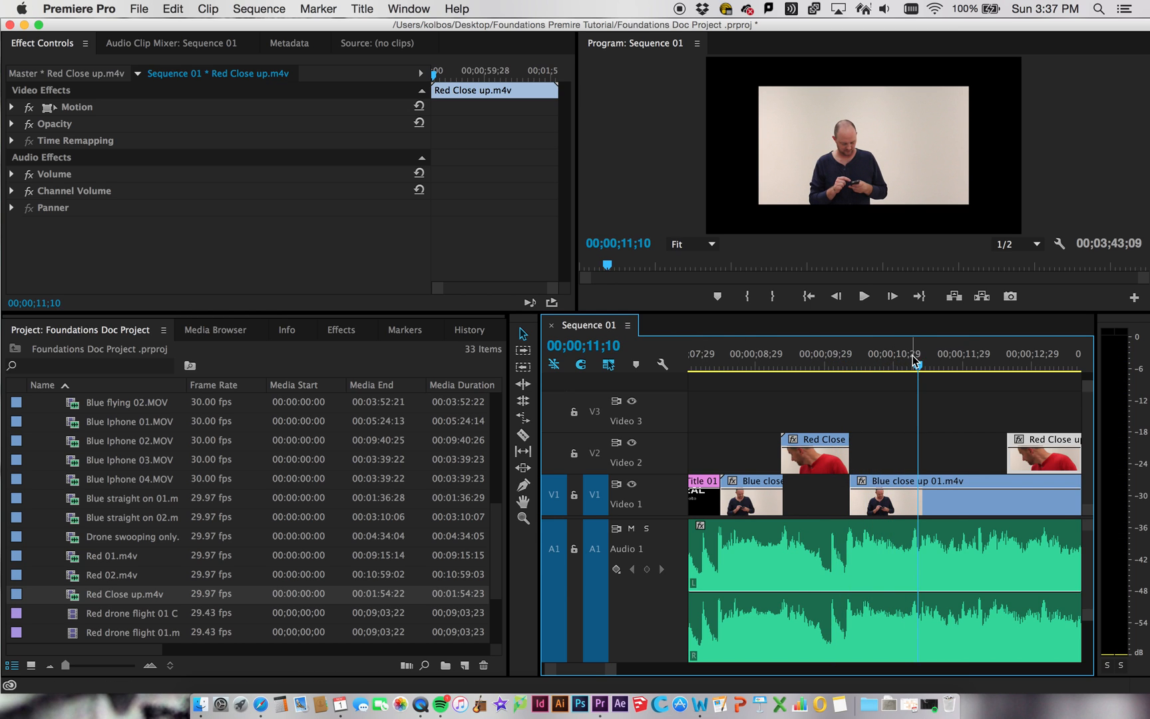
drag(917, 367, 913, 368)
key(Right)
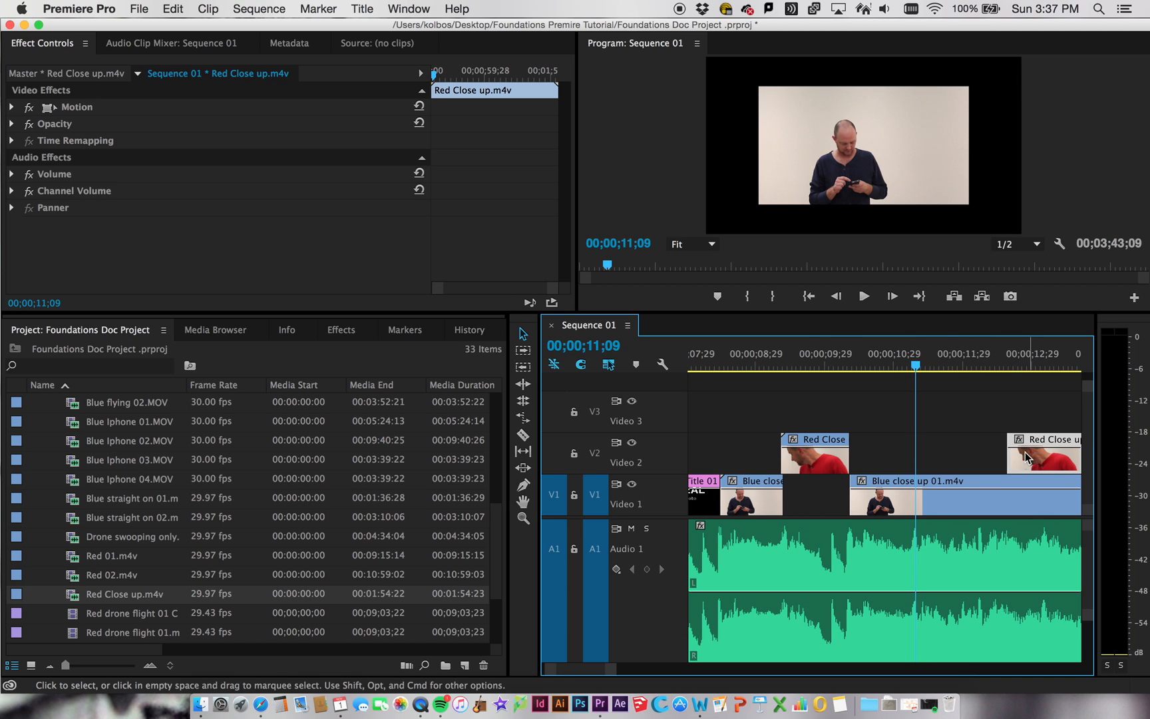
click(523, 435)
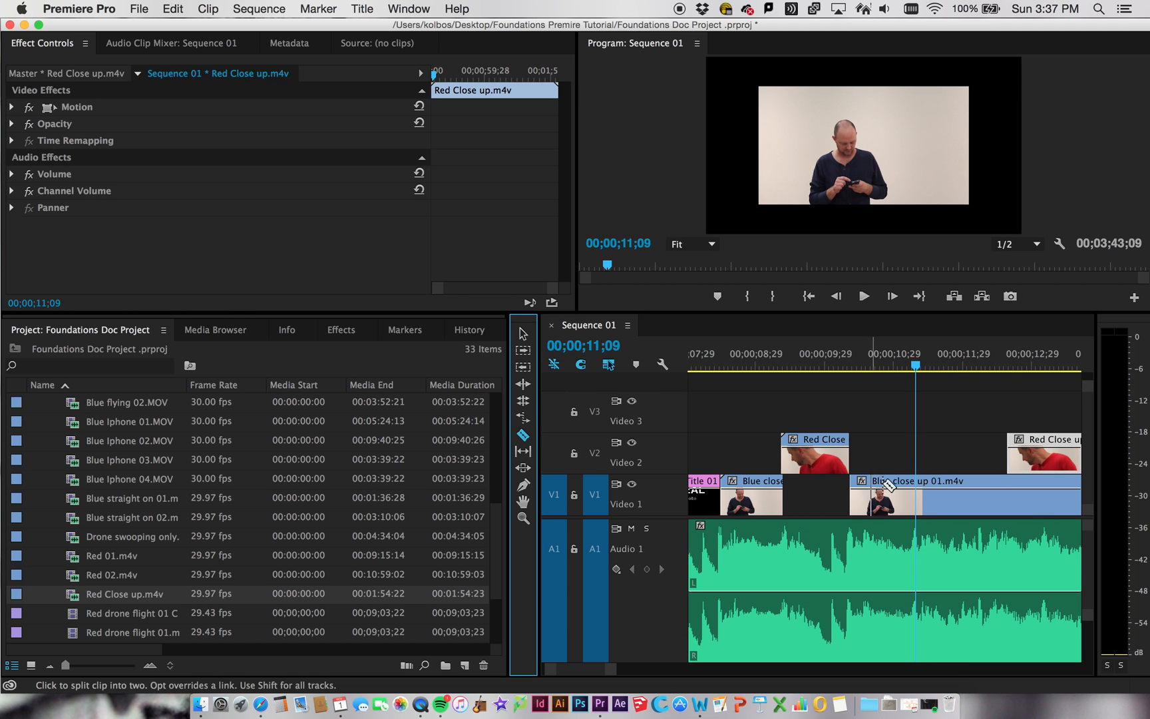
click(917, 494)
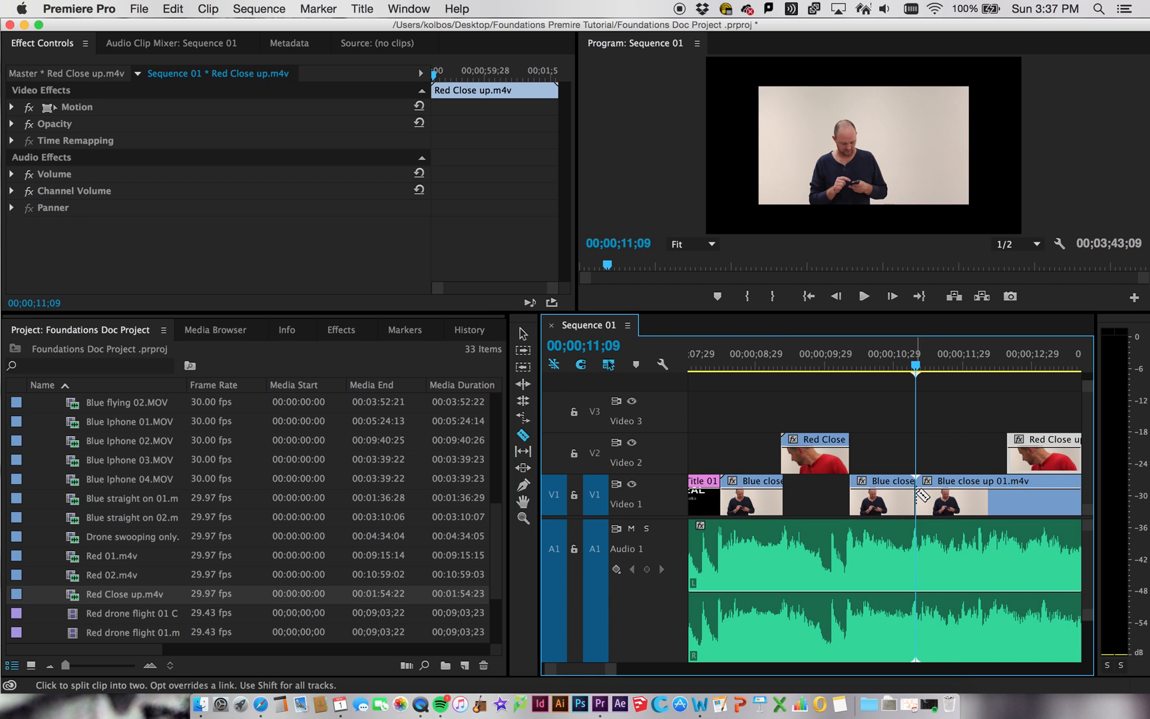
Shift the leftover blue clip further along Video 1, start the remaining Red Close up.m4v at 00;00;11;09 and play back to the next beat.
click(522, 333)
drag(1002, 509, 947, 465)
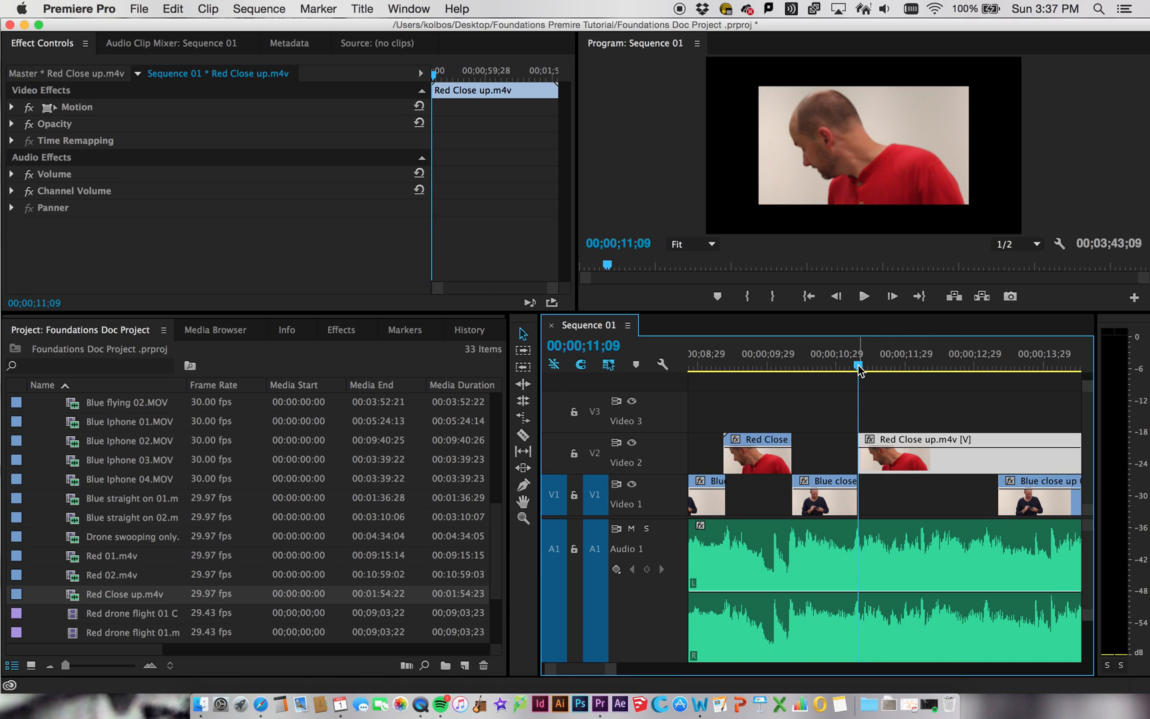
drag(860, 373, 793, 368)
key(space)
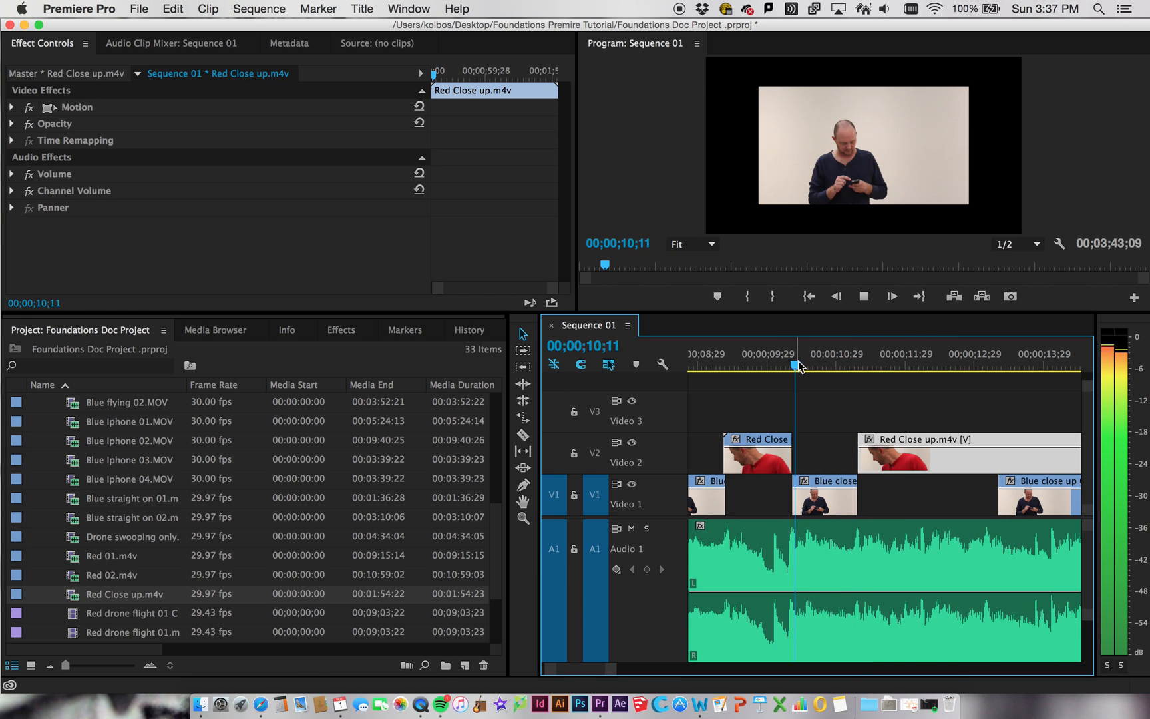
key(space)
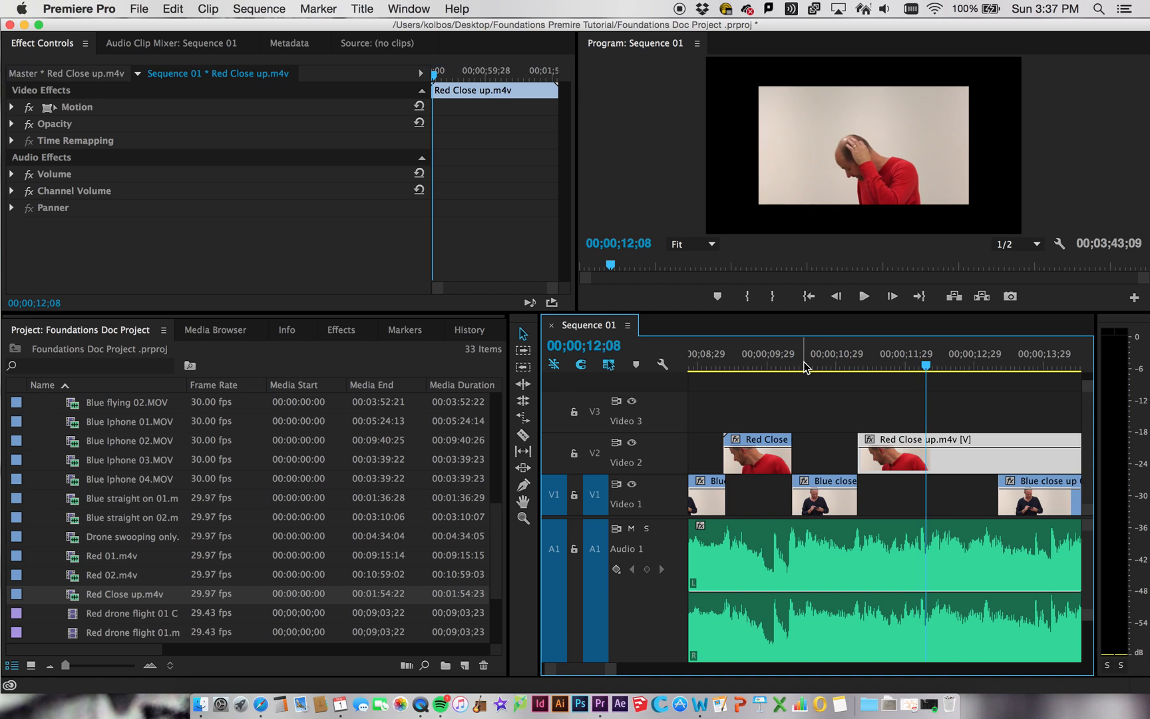
Split Red Close up.m4v on Video 2 at 00;00;12;06 and move the remaining Blue close up 01.m4v on Video 1 to start there.
drag(926, 365, 922, 364)
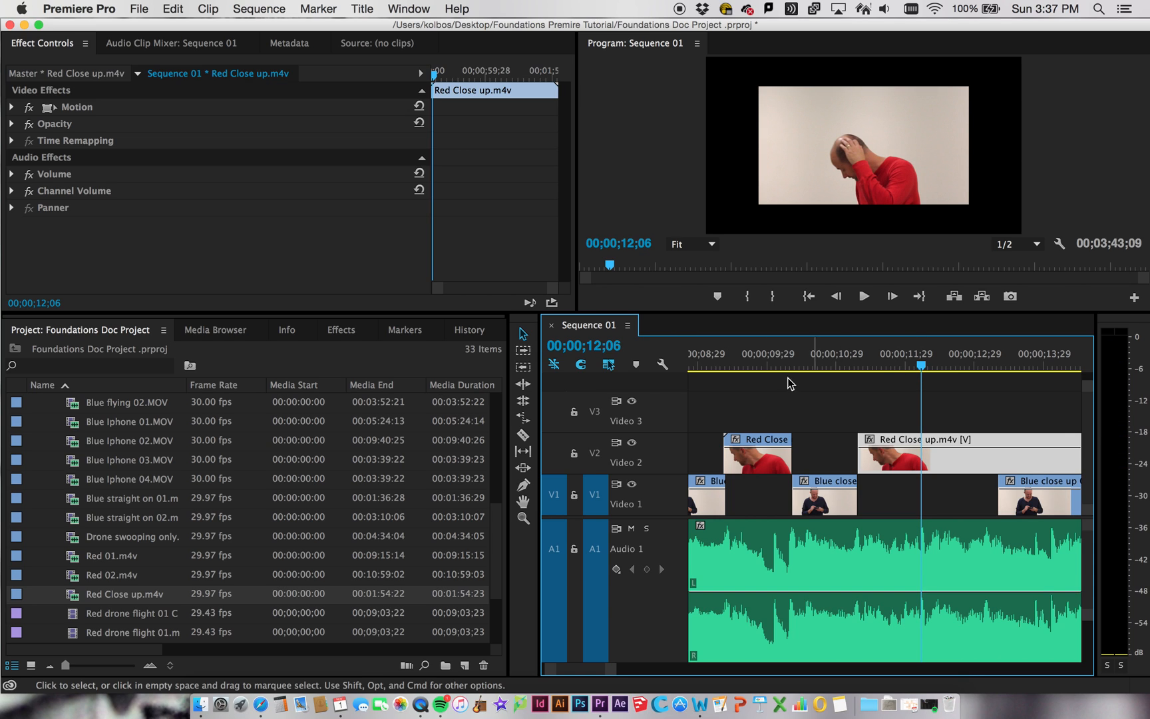
click(523, 436)
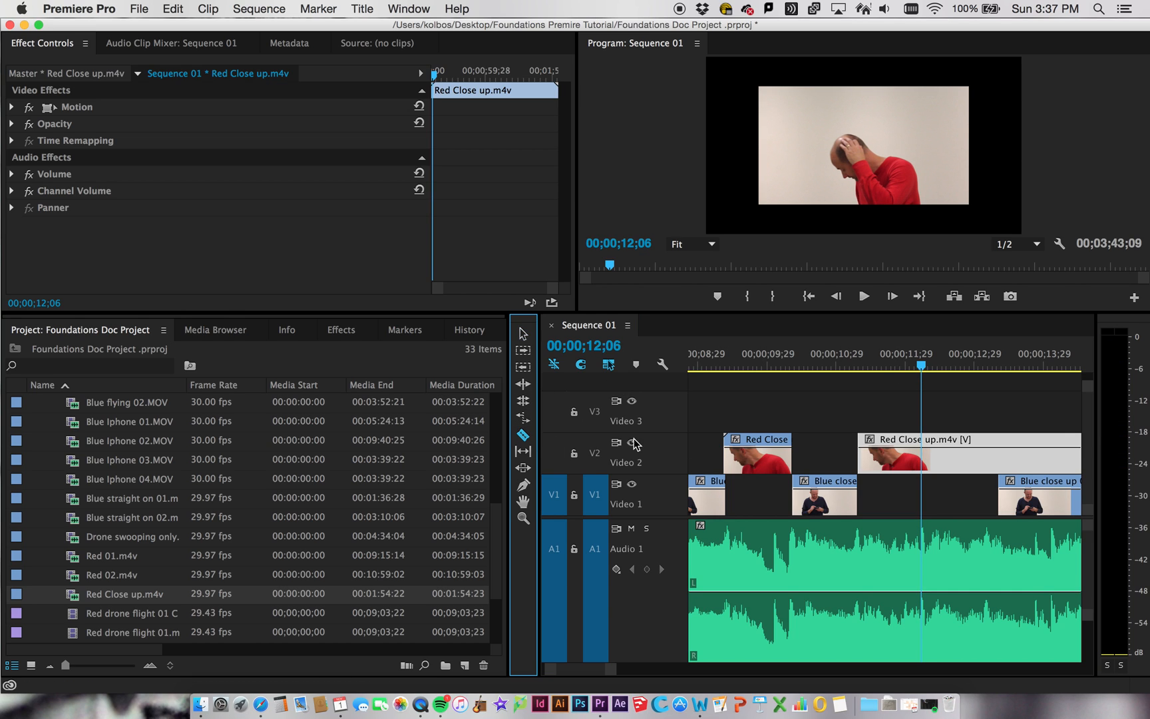
click(924, 445)
key(v)
drag(988, 457, 962, 498)
Play back the cuts up to the beat at 00;00;13;05 and move the remaining Red Close up.m4v on Video 2 to start at 00;00;13;12.
drag(922, 365, 706, 342)
key(space)
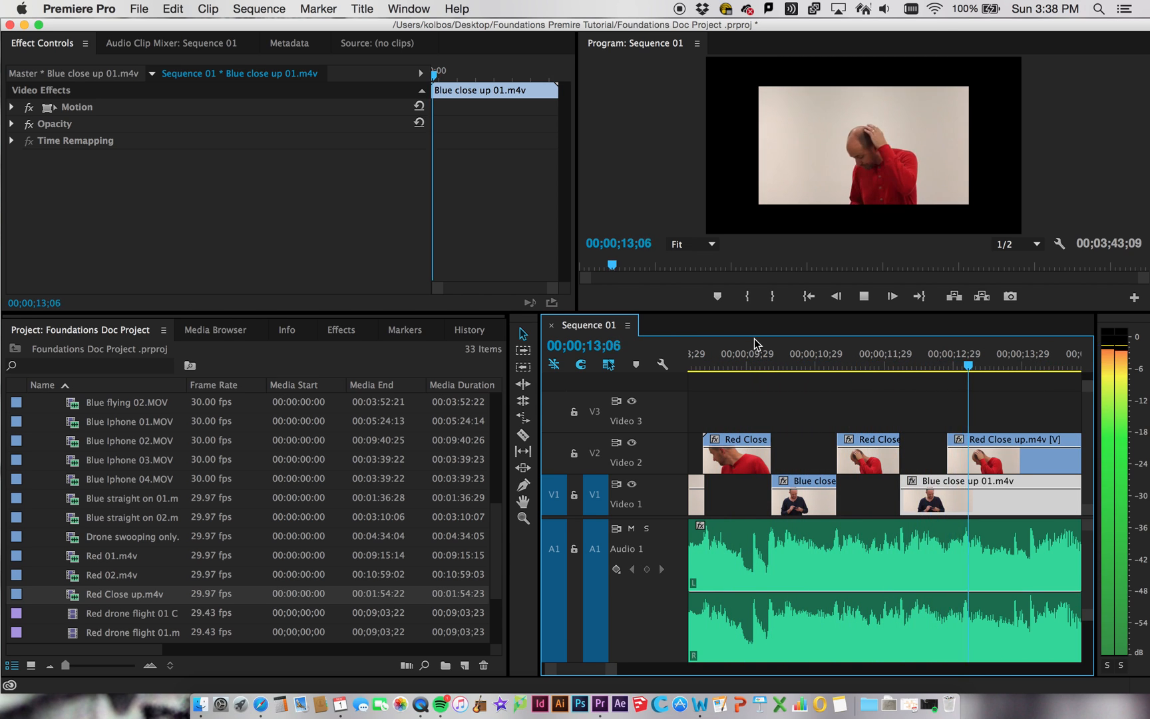
key(space)
drag(1030, 459, 1059, 457)
drag(978, 370, 971, 370)
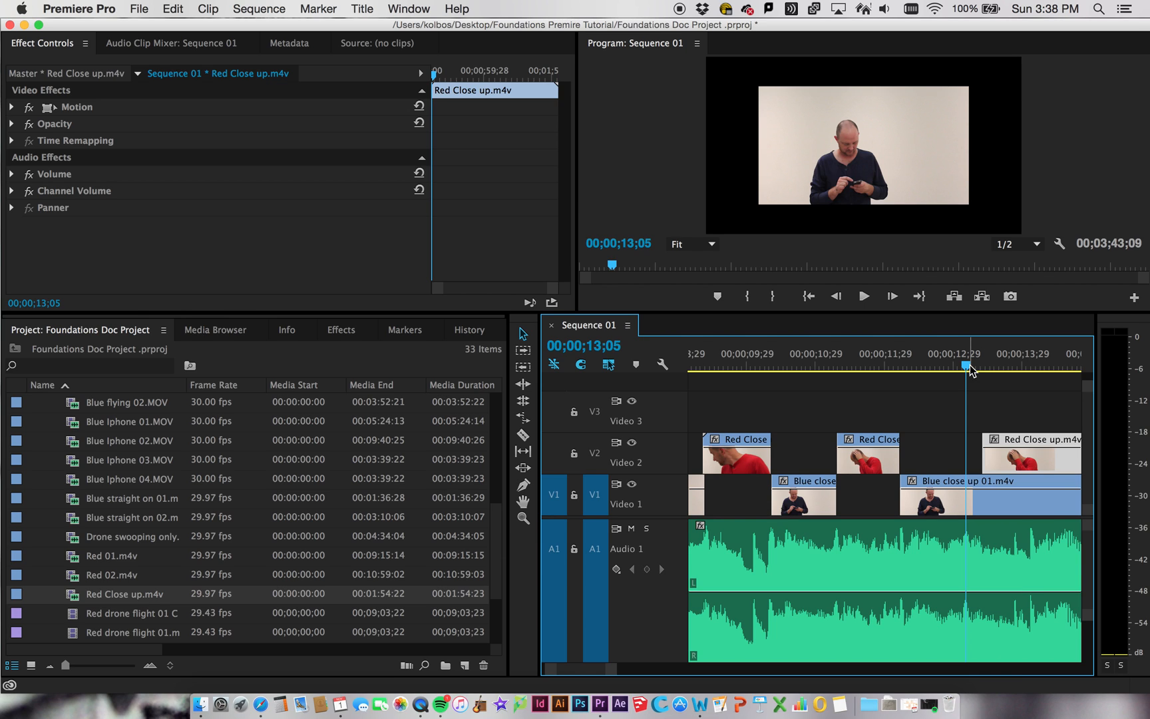
Shift the remaining Red Close up.m4v on Video 2 further along to start about 17 seconds into the sequence.
drag(614, 669, 633, 671)
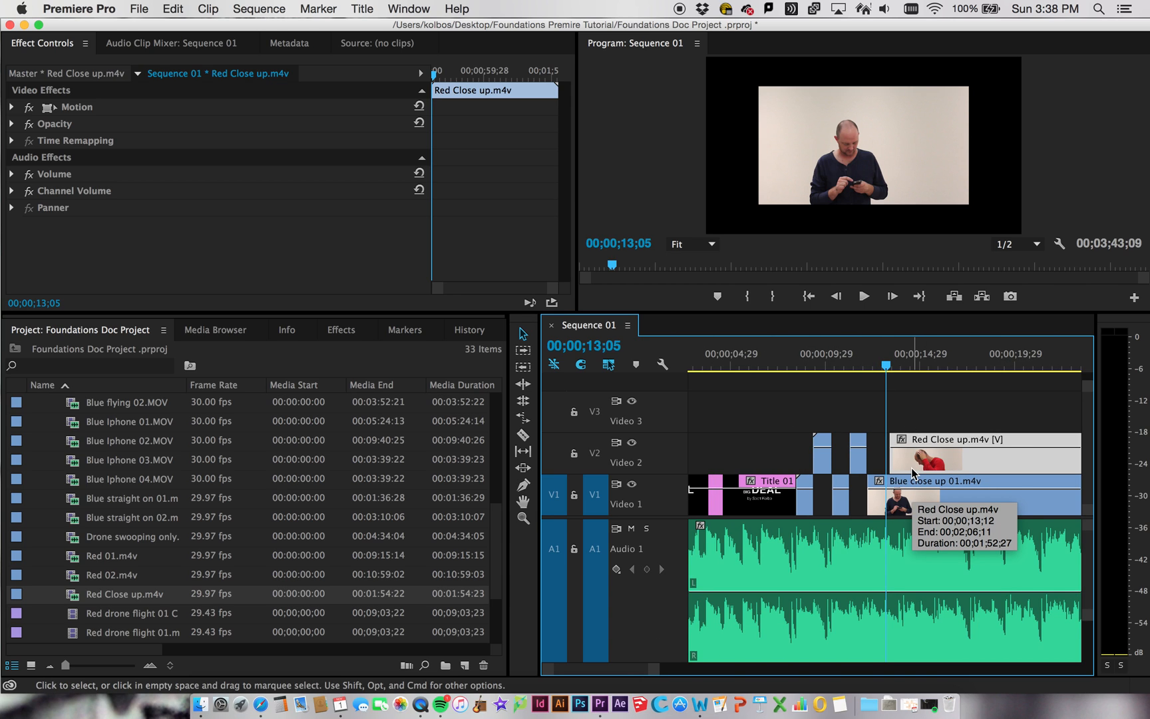
scroll(912, 474, left, 3)
scroll(873, 492, right, 8)
scroll(874, 493, left, 8)
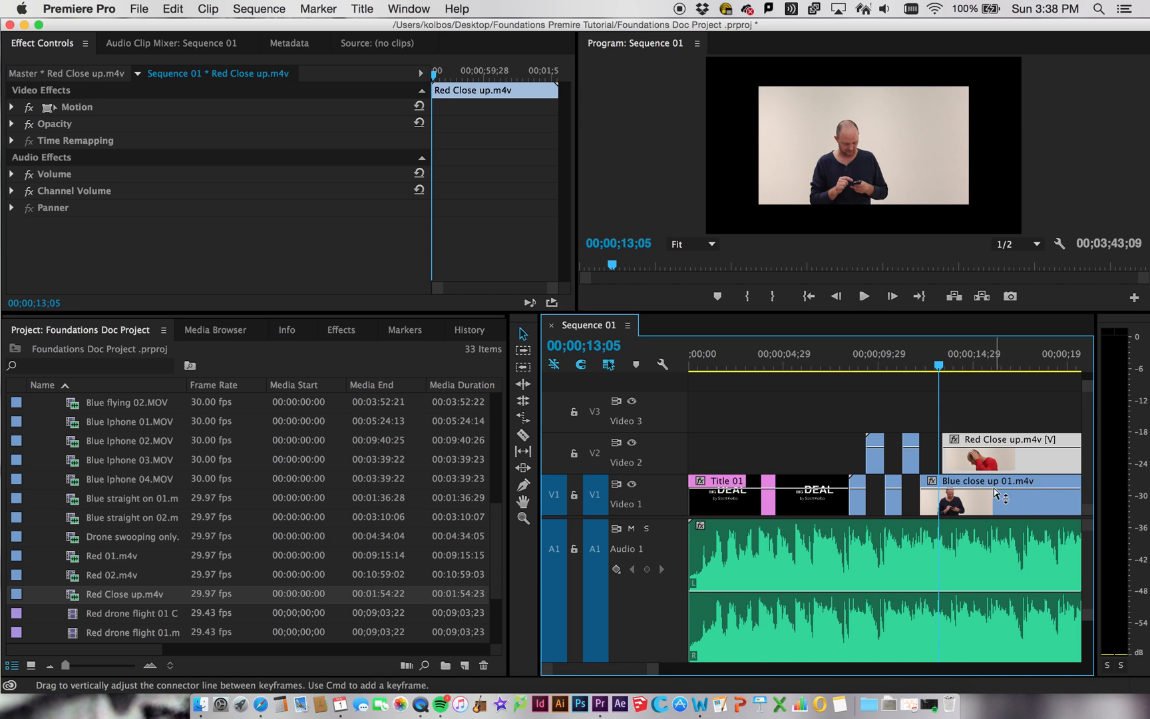
mouse_move(1047, 459)
mouse_down()
mouse_move(1008, 455)
mouse_move(1069, 455)
mouse_up()
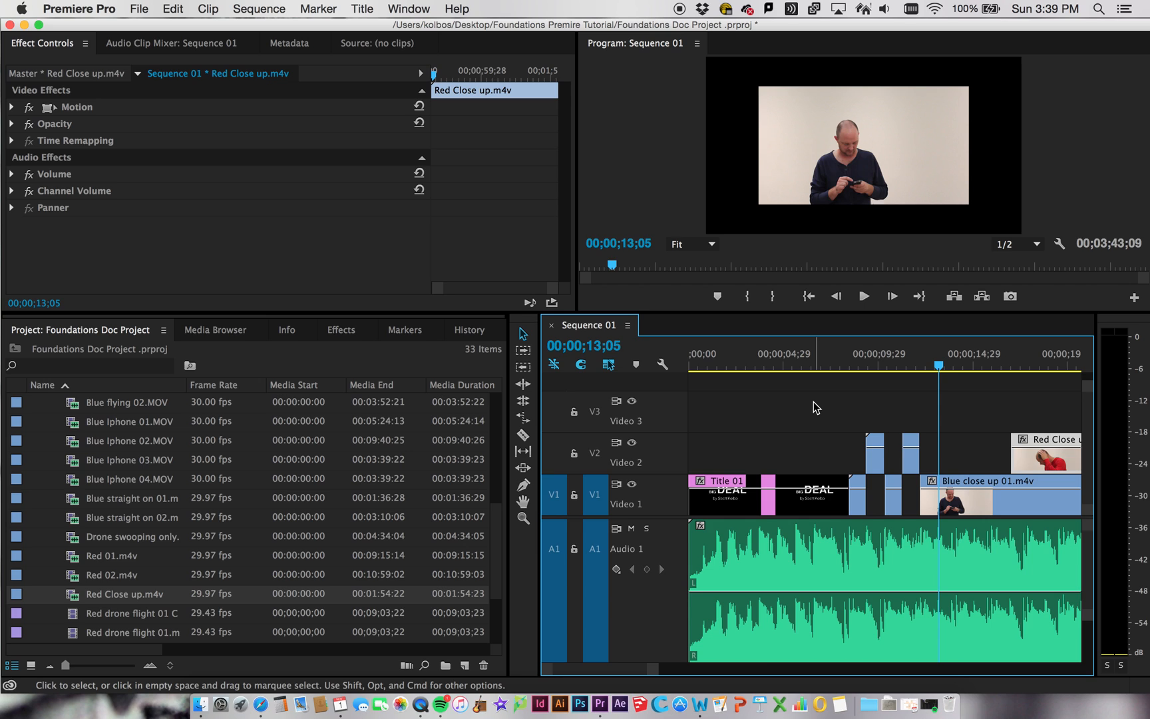
Add a sequence marker at 00;00;17;16 and move the playhead back to 00;00;13;15.
drag(939, 365, 1023, 368)
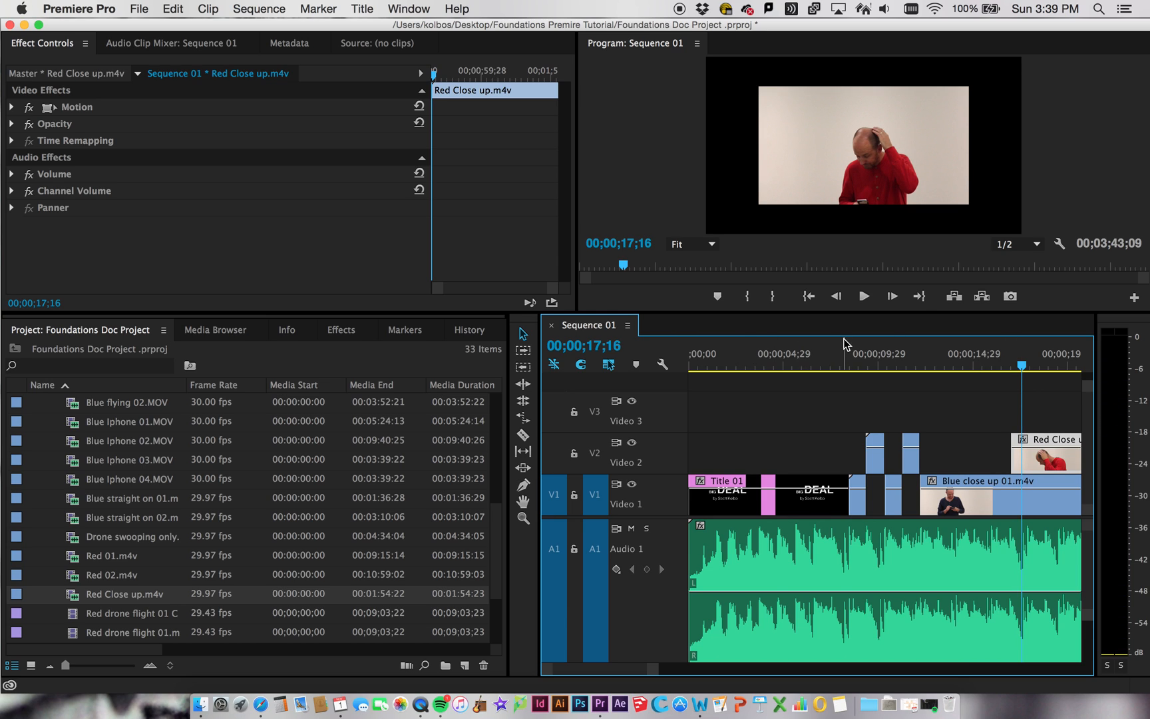
click(718, 297)
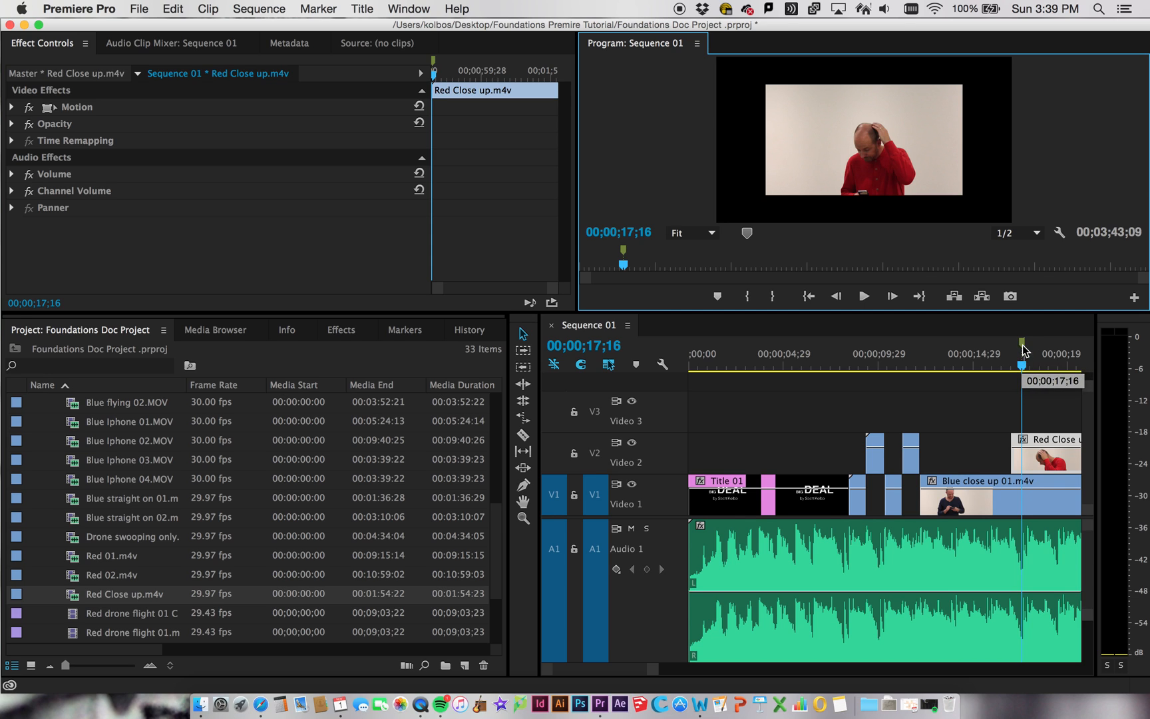
drag(1022, 359, 988, 365)
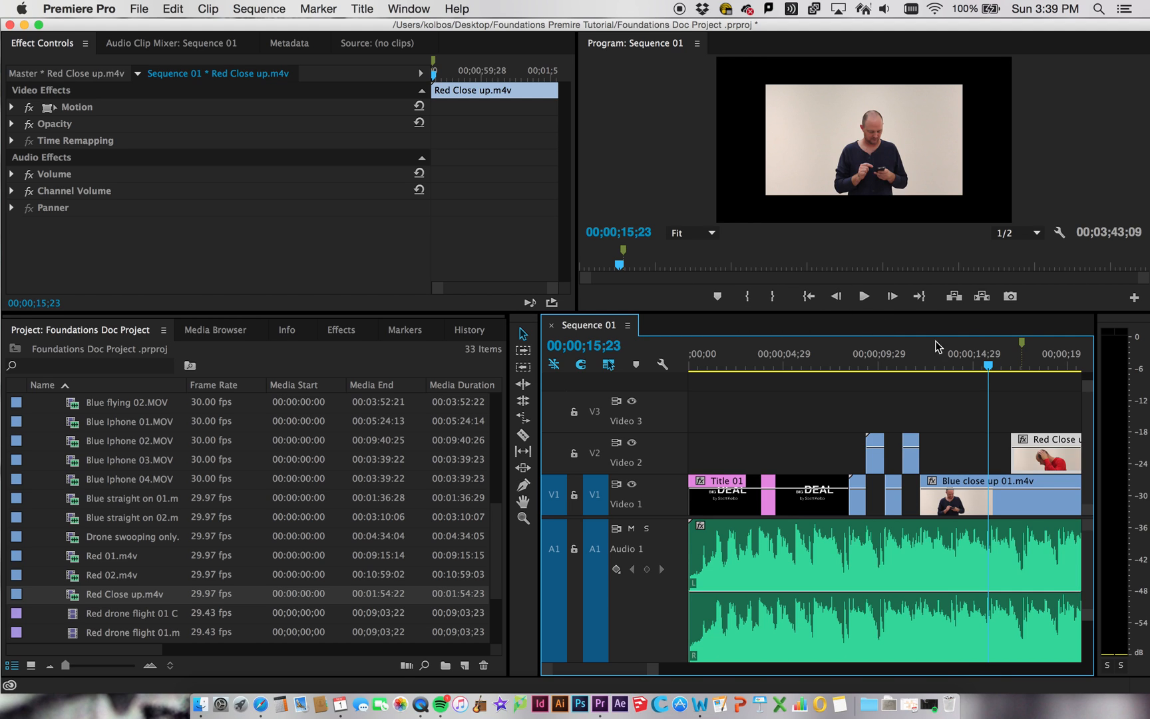
drag(989, 374, 944, 360)
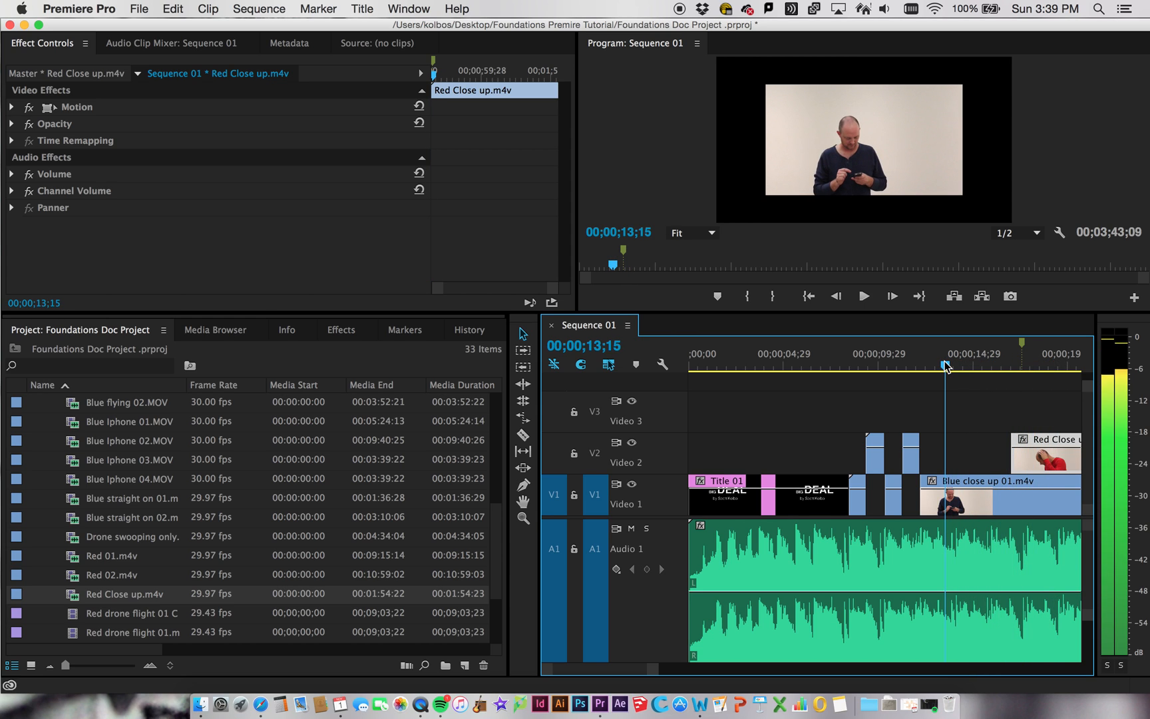